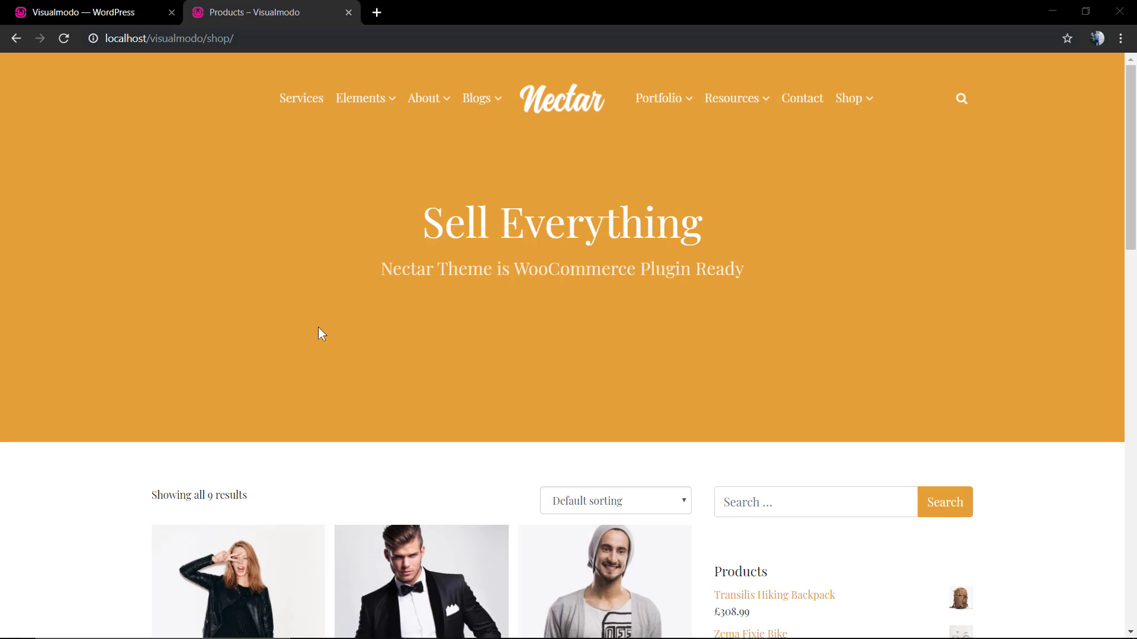
Step: View the Connell Black Tuxedo product, go back to the shop listing, then switch to the admin tab
scroll(355, 296, down, 6)
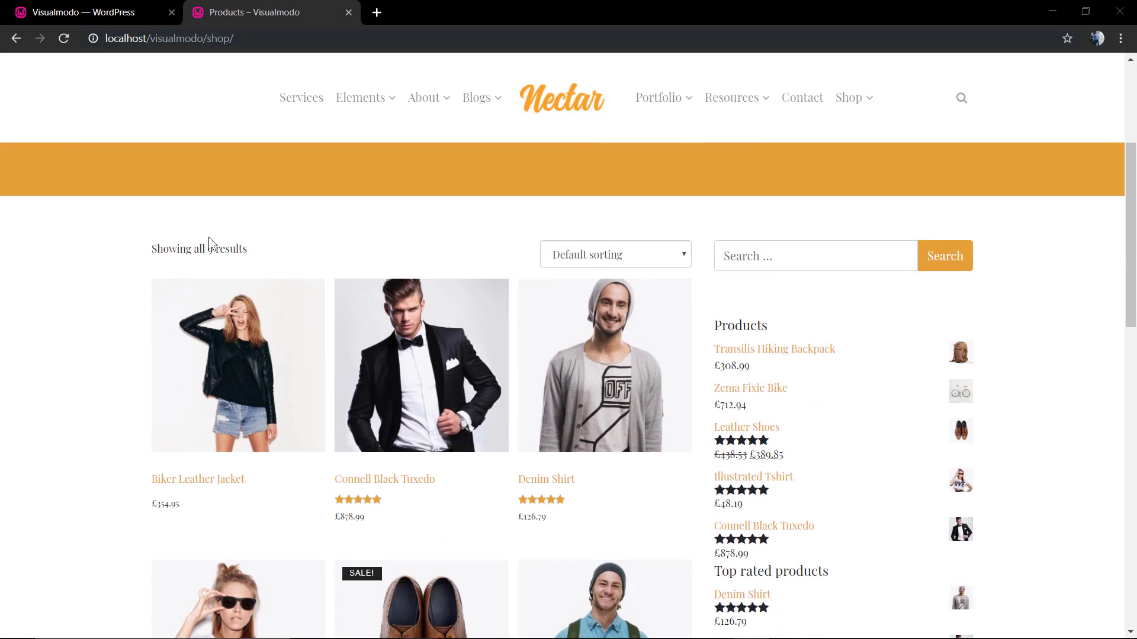
click(355, 317)
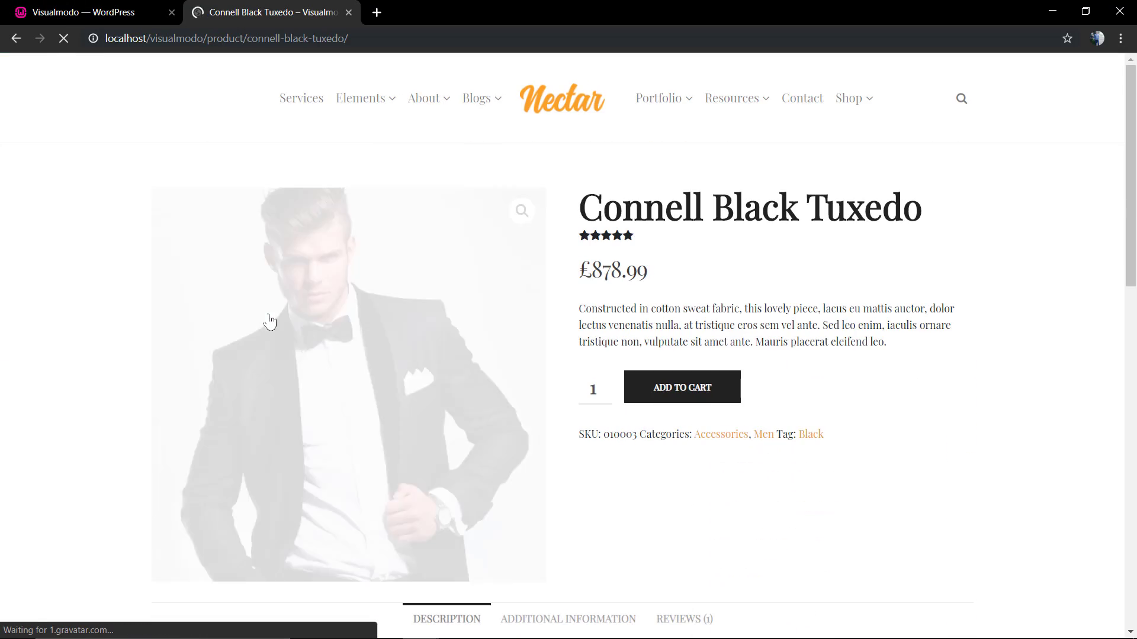
click(858, 100)
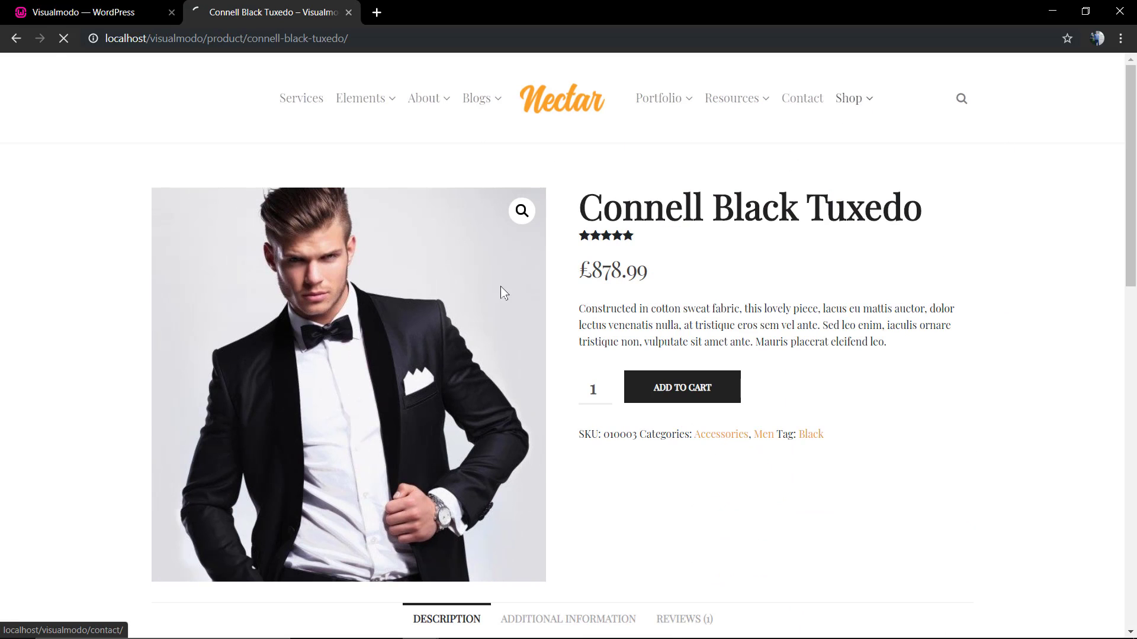
click(81, 7)
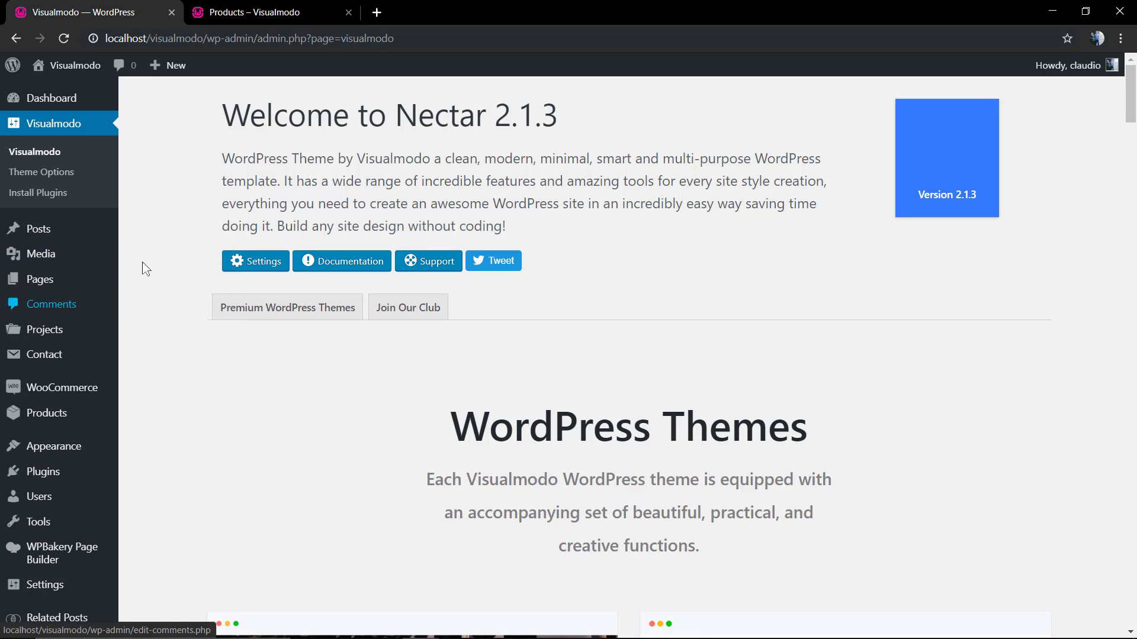
Step: Open Visualmodo Theme Options and show the Header section settings
click(16, 179)
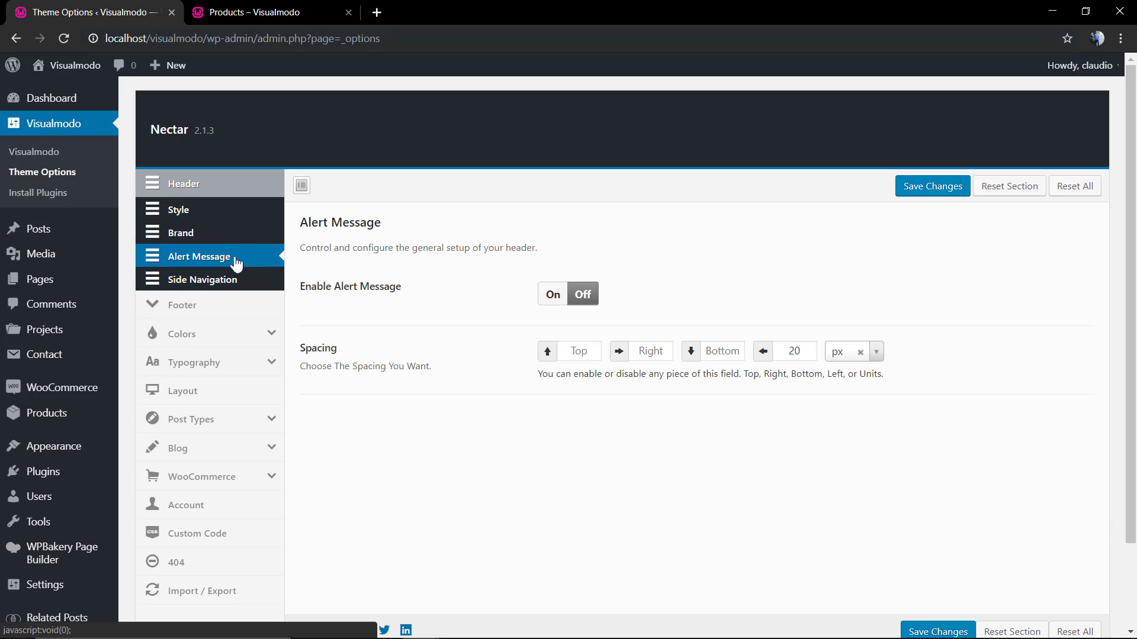
click(224, 188)
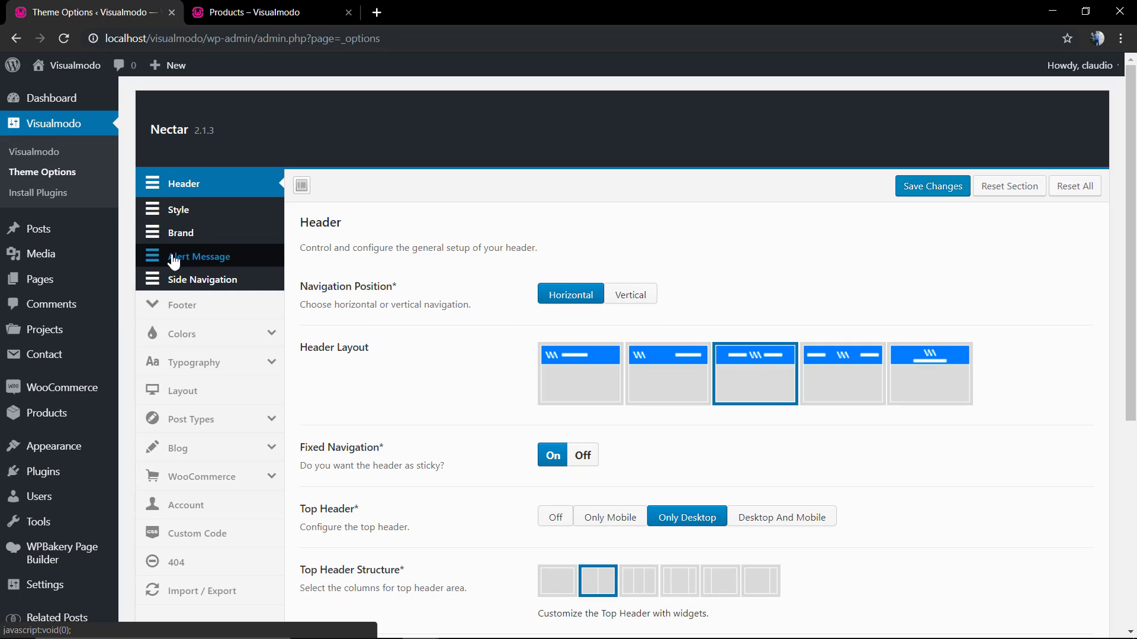
Step: Open Header > Alert Message and switch Enable Alert Message to On
click(173, 259)
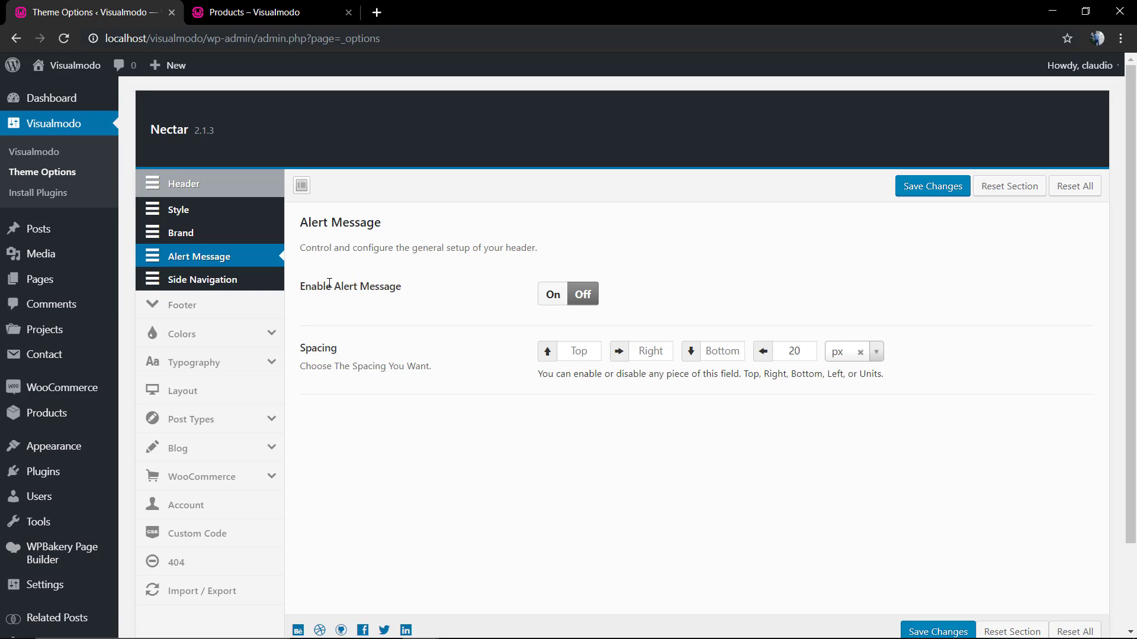
drag(303, 286, 420, 286)
click(420, 287)
click(551, 296)
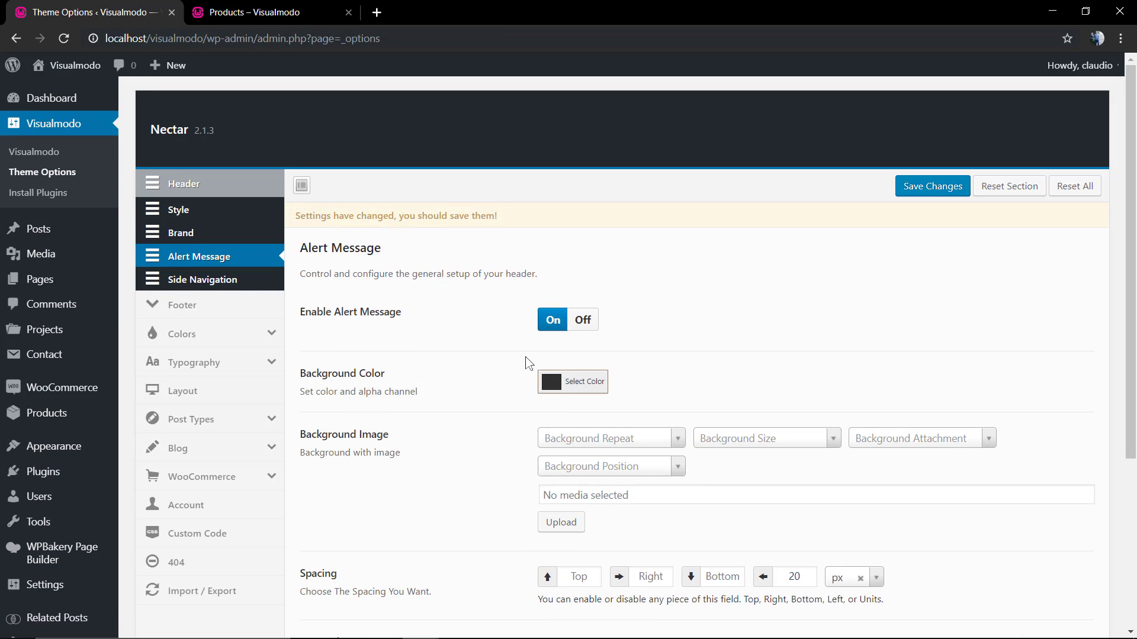
scroll(533, 363, down, 2)
Step: Set the alert background colour to light grey #f4f4f4
click(579, 251)
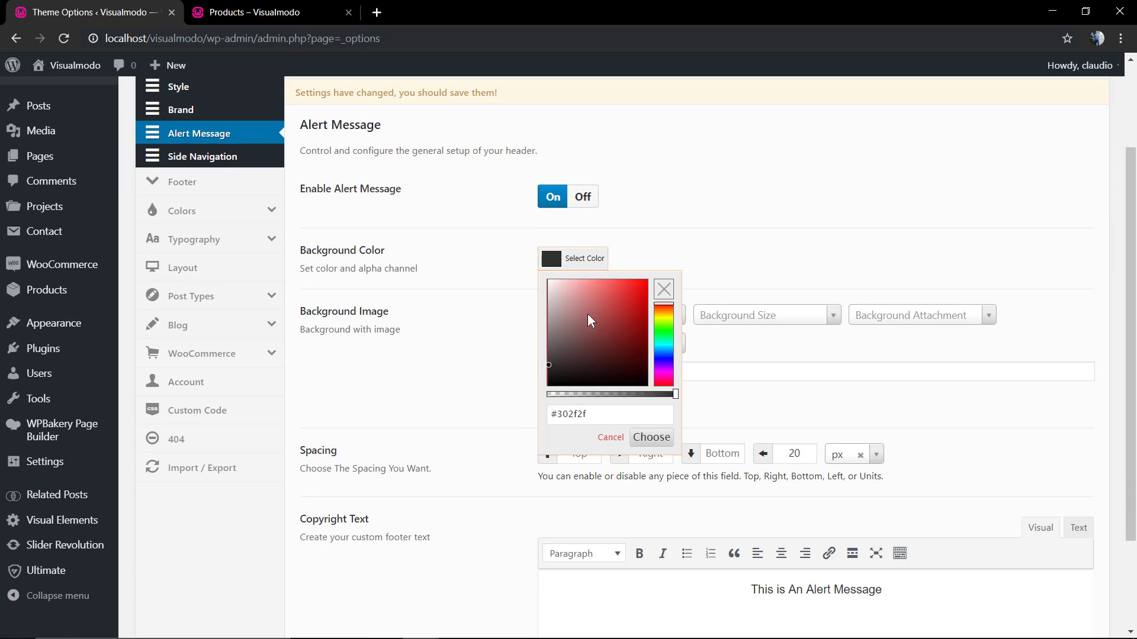
mouse_move(587, 313)
mouse_down()
mouse_move(551, 285)
mouse_move(563, 313)
mouse_move(549, 290)
mouse_up()
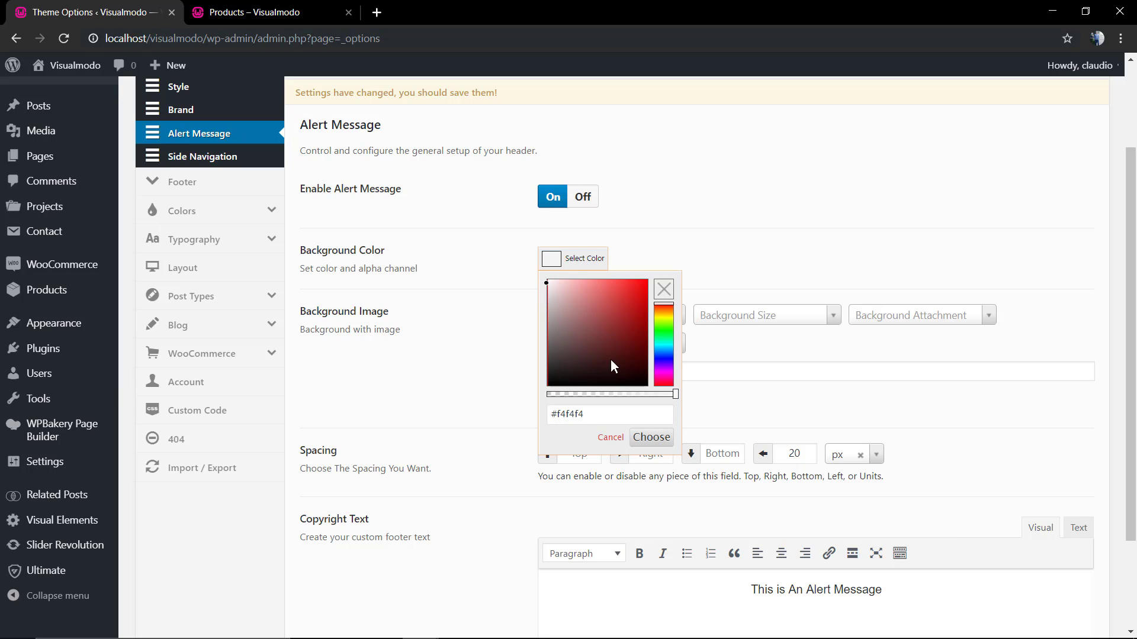
click(583, 413)
click(592, 399)
mouse_move(673, 393)
mouse_down()
mouse_move(590, 395)
mouse_move(677, 399)
mouse_up()
click(652, 438)
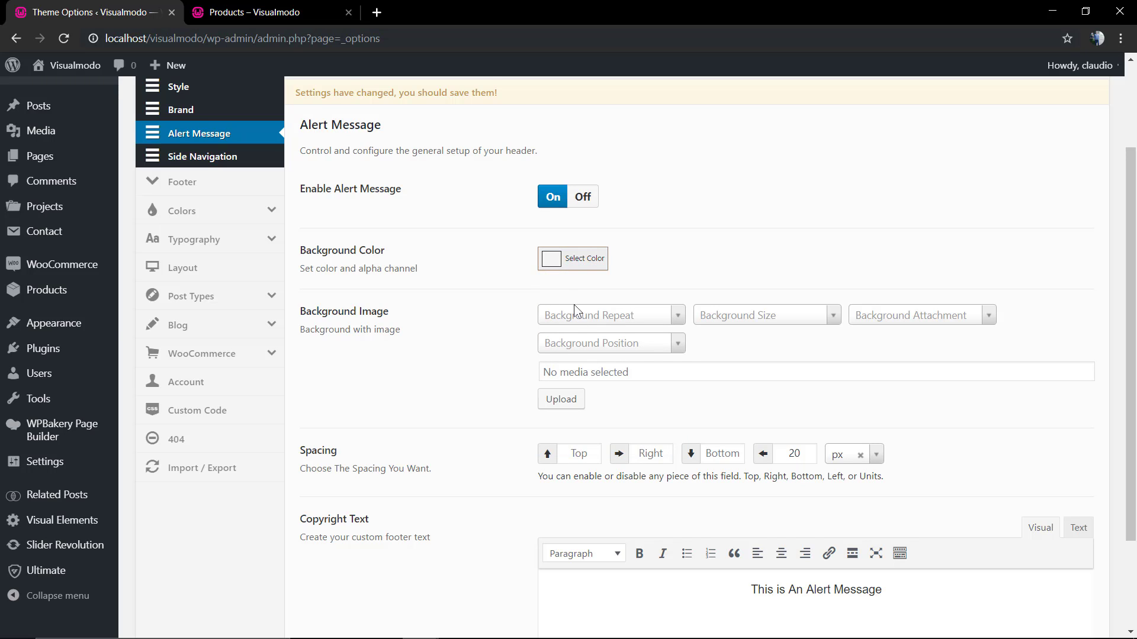
Step: Turn off centre alignment so the alert text is left-aligned
scroll(556, 340, down, 2)
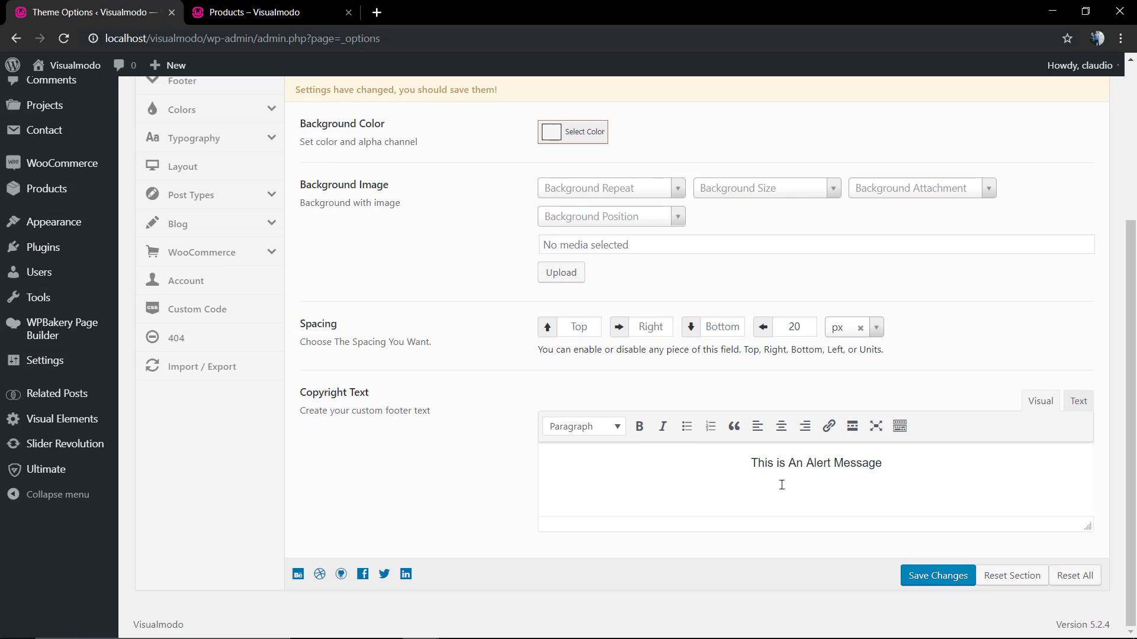
triple_click(782, 463)
click(781, 465)
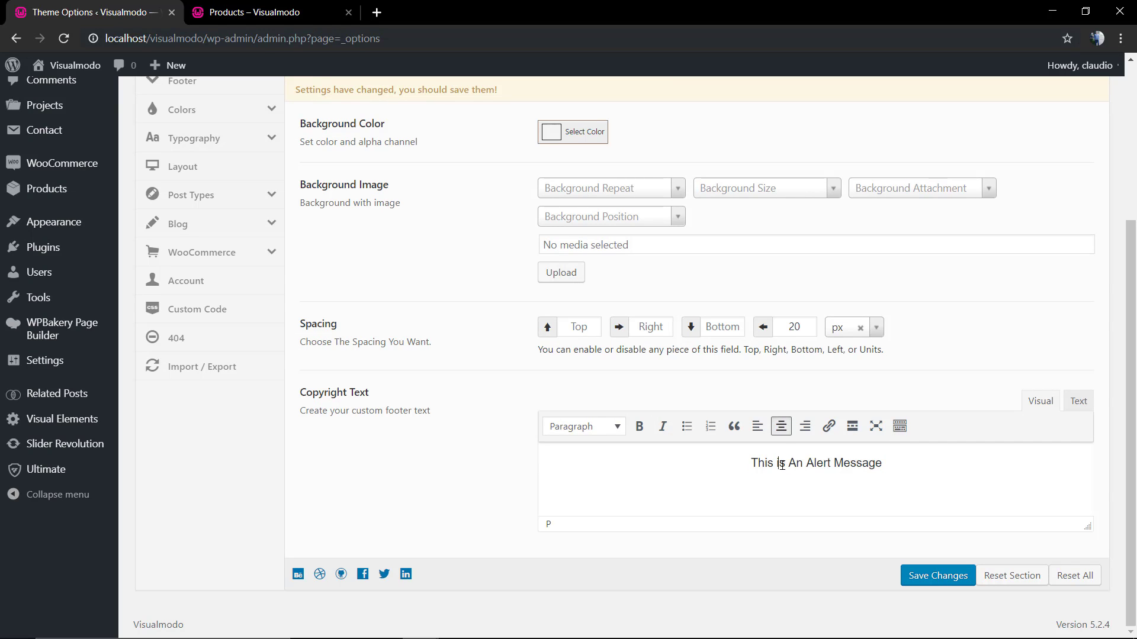
click(781, 433)
click(782, 434)
click(782, 436)
click(782, 436)
click(782, 436)
Step: Clear the 20 px left spacing, save, and reload the shop page to see the alert
click(797, 328)
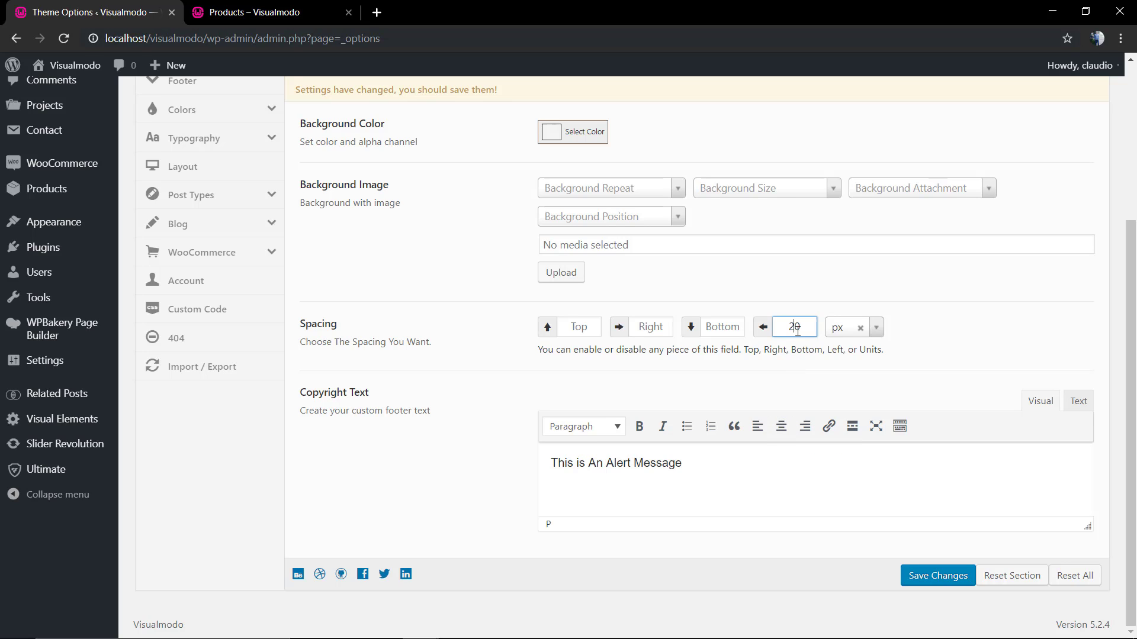
double_click(796, 329)
key(BackSpace)
click(921, 577)
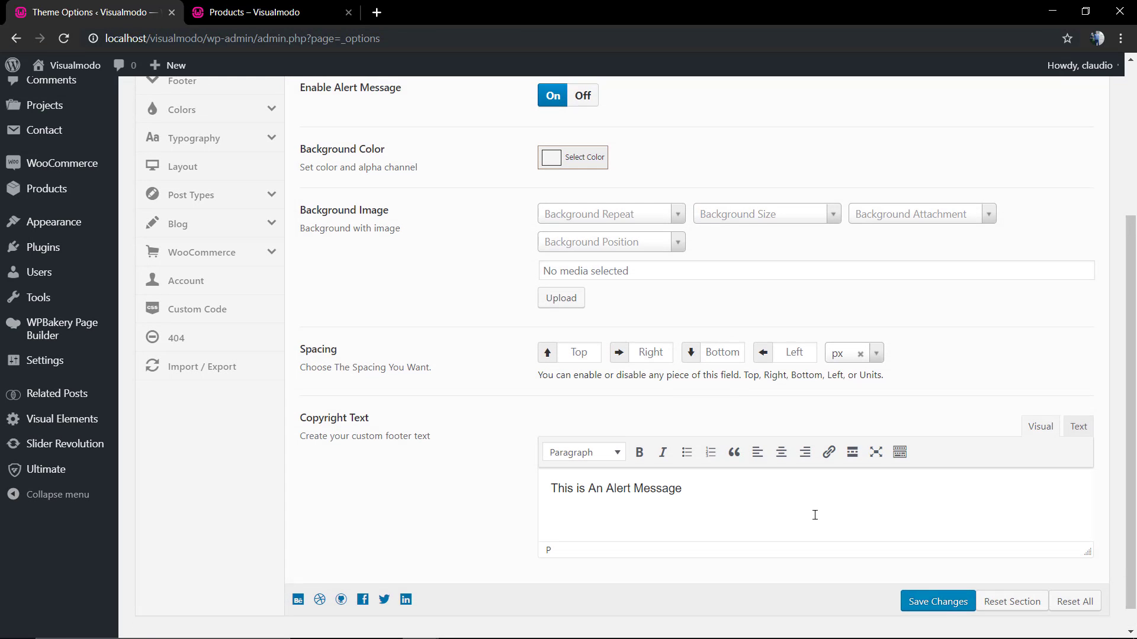
click(241, 13)
key(F5)
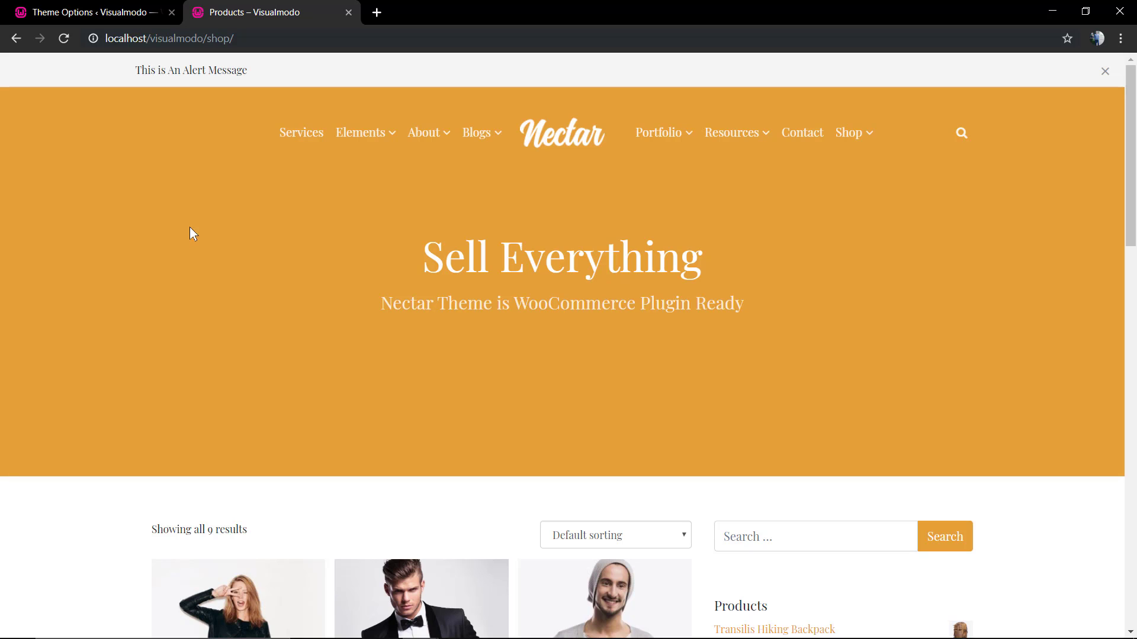
Step: Replace the alert text with 'Visualmodo Store Big Sale - Coupon Code', bold Visualmodo, and save
click(100, 5)
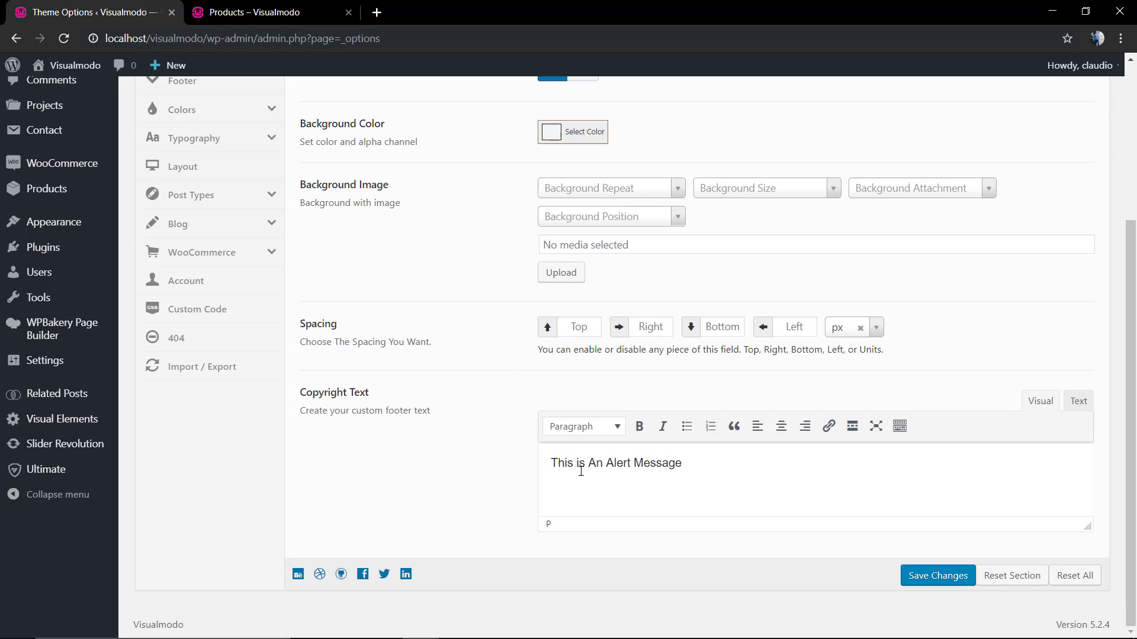
triple_click(660, 461)
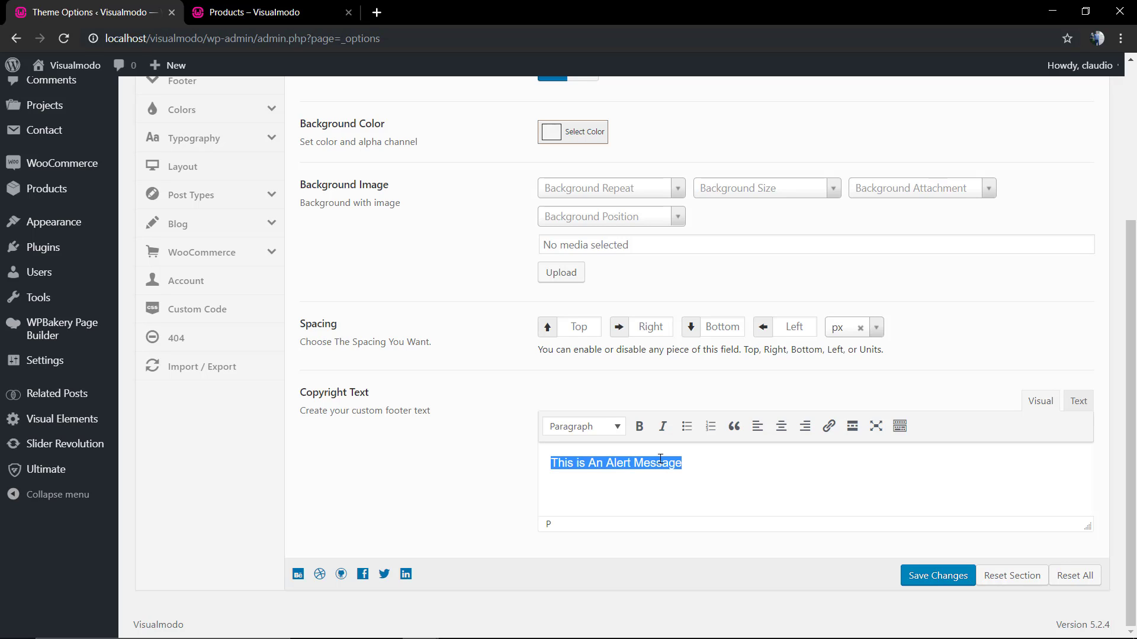
text(Visualmodo Store Big Sale - Coupo)
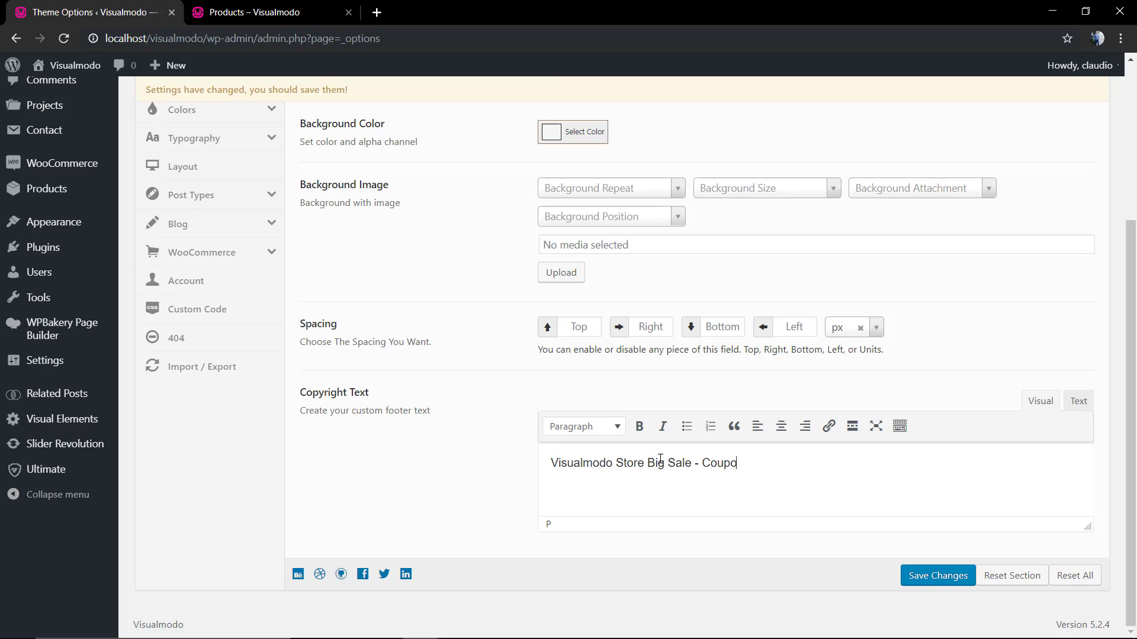
text(n Code: Visualmodo)
double_click(804, 460)
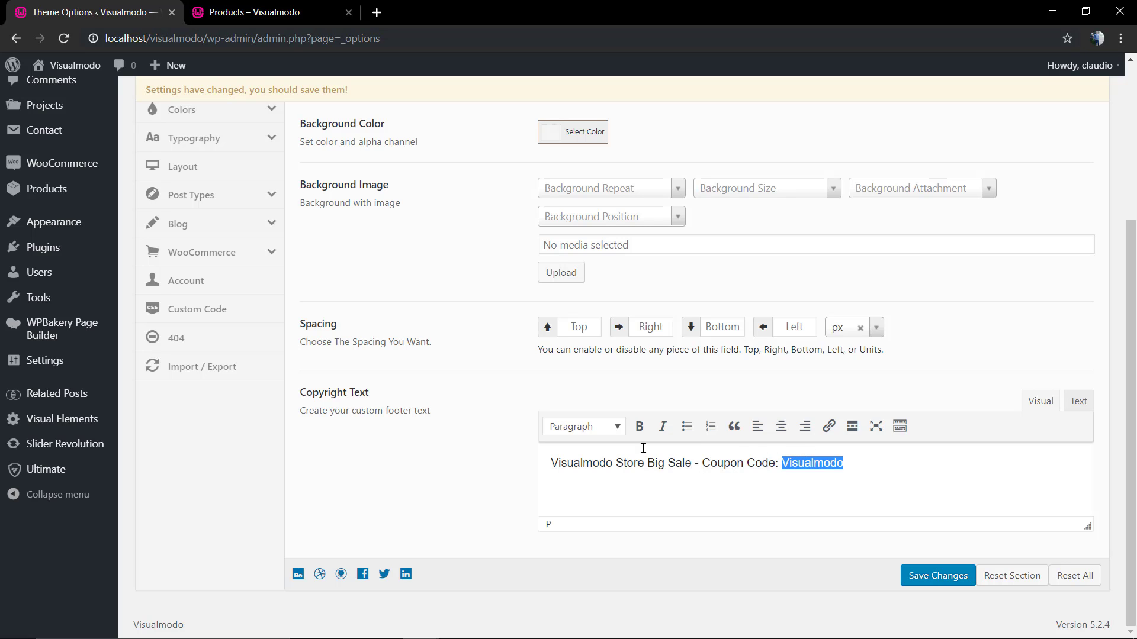
click(639, 427)
click(859, 463)
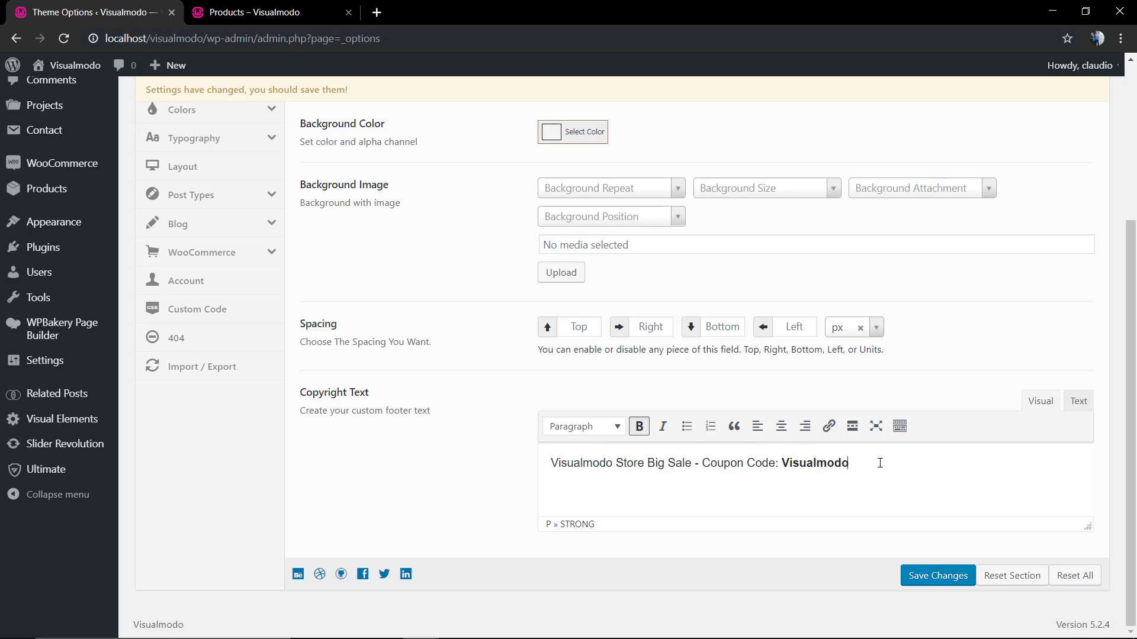
click(927, 576)
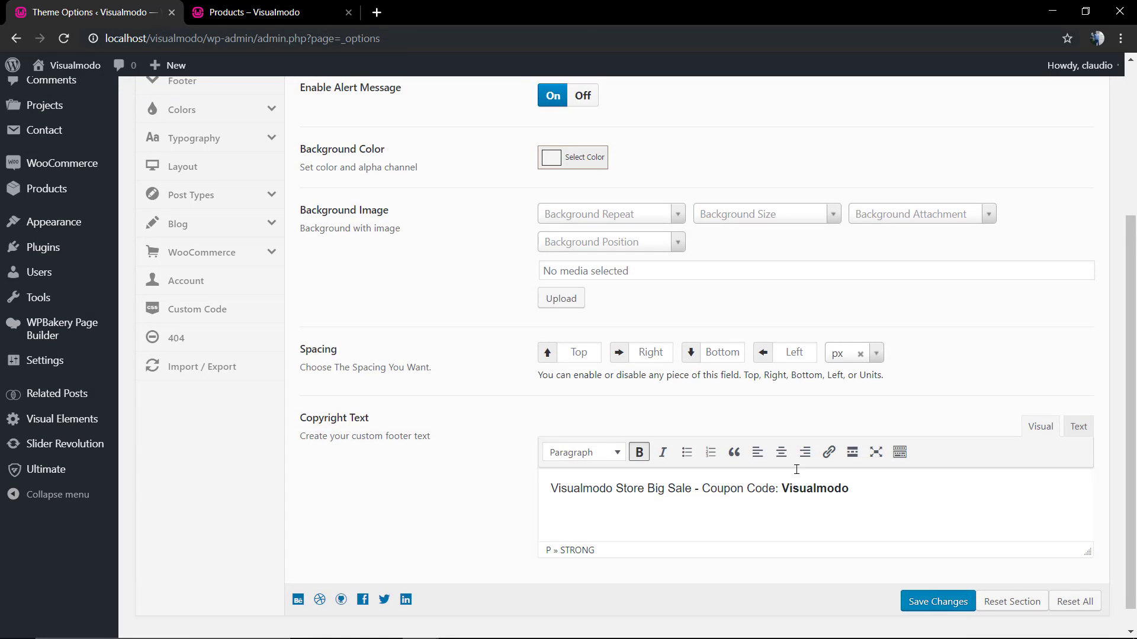
Step: Save the alert again without adding a link and reload the shop page to view it
double_click(801, 483)
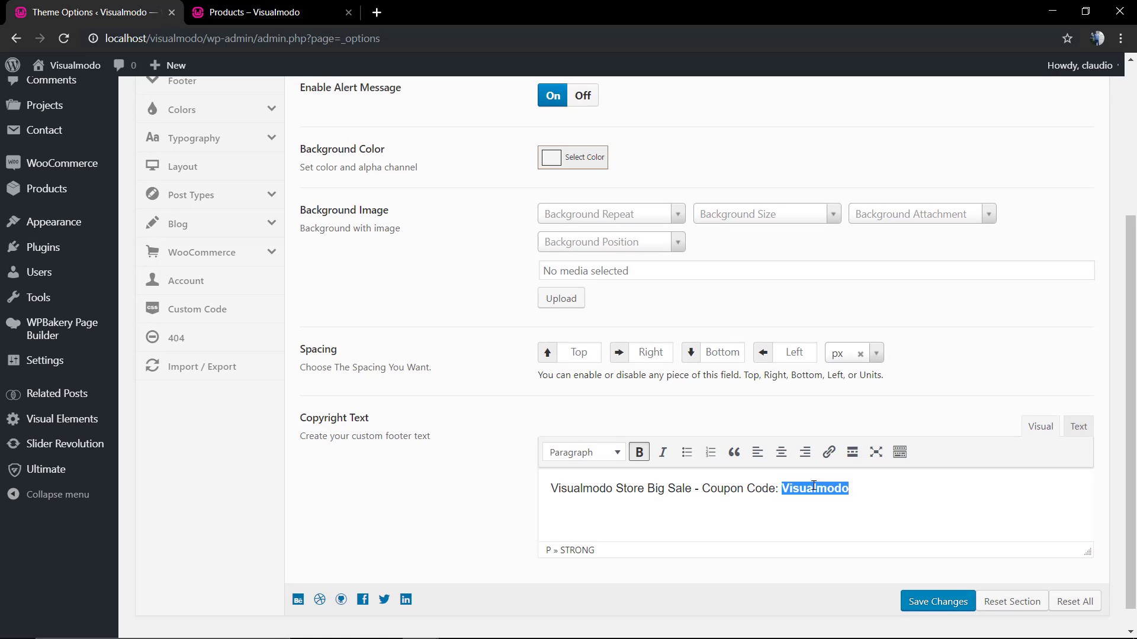
click(833, 460)
scroll(924, 486, down, 1)
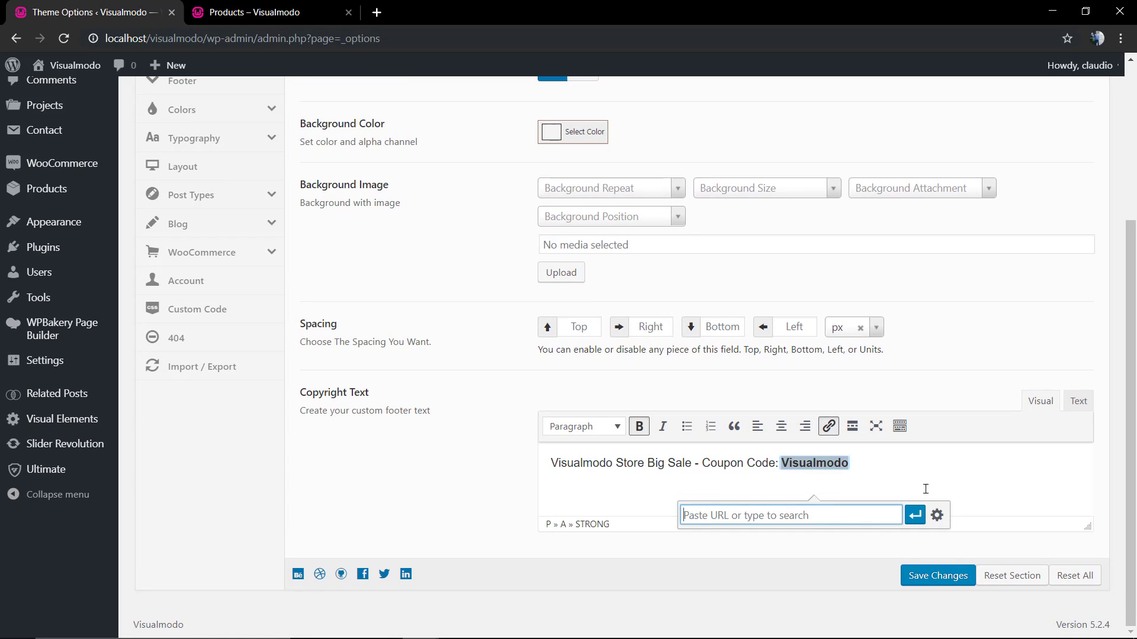
click(787, 467)
click(808, 470)
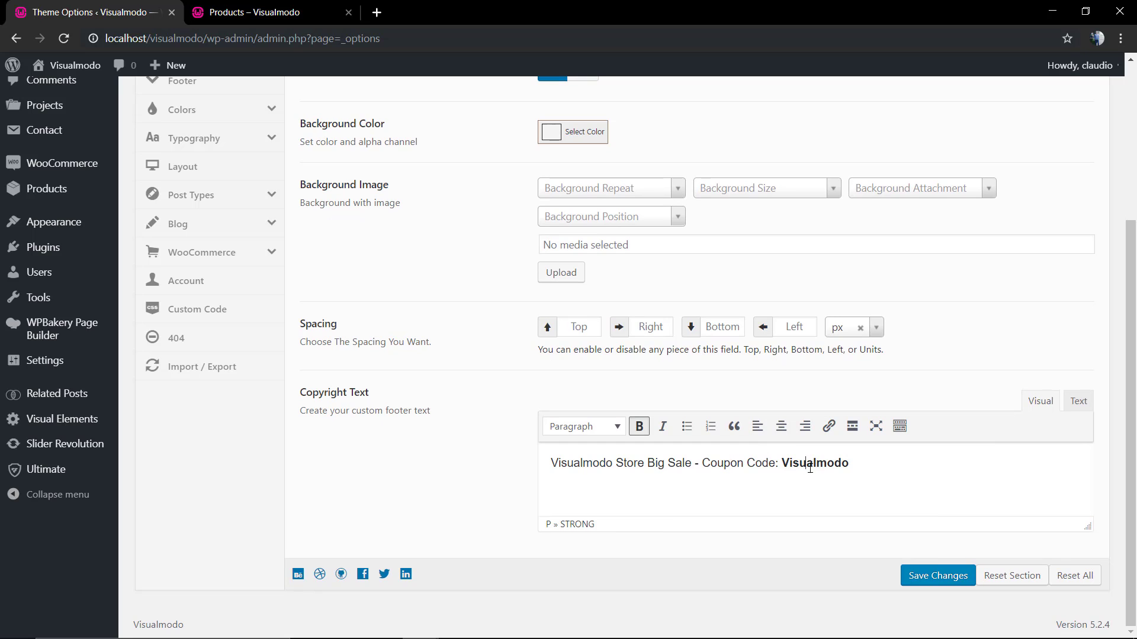
click(917, 585)
click(254, 12)
key(F5)
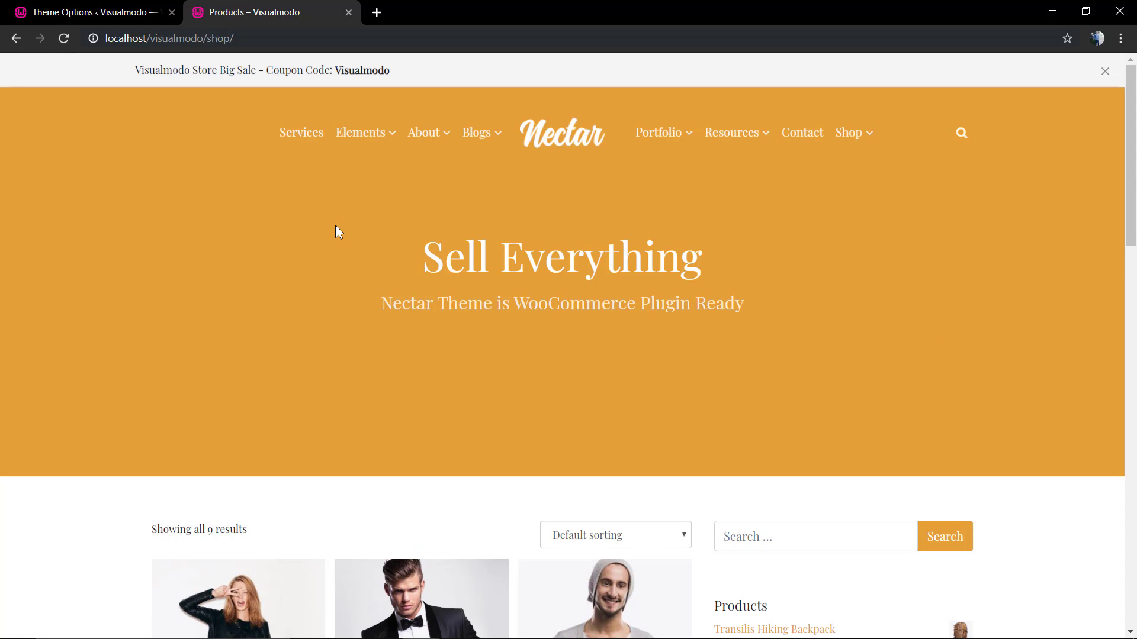
click(160, 9)
Step: Centre the alert text and set spacing to Top 20, Right 20, Bottom 0
click(575, 328)
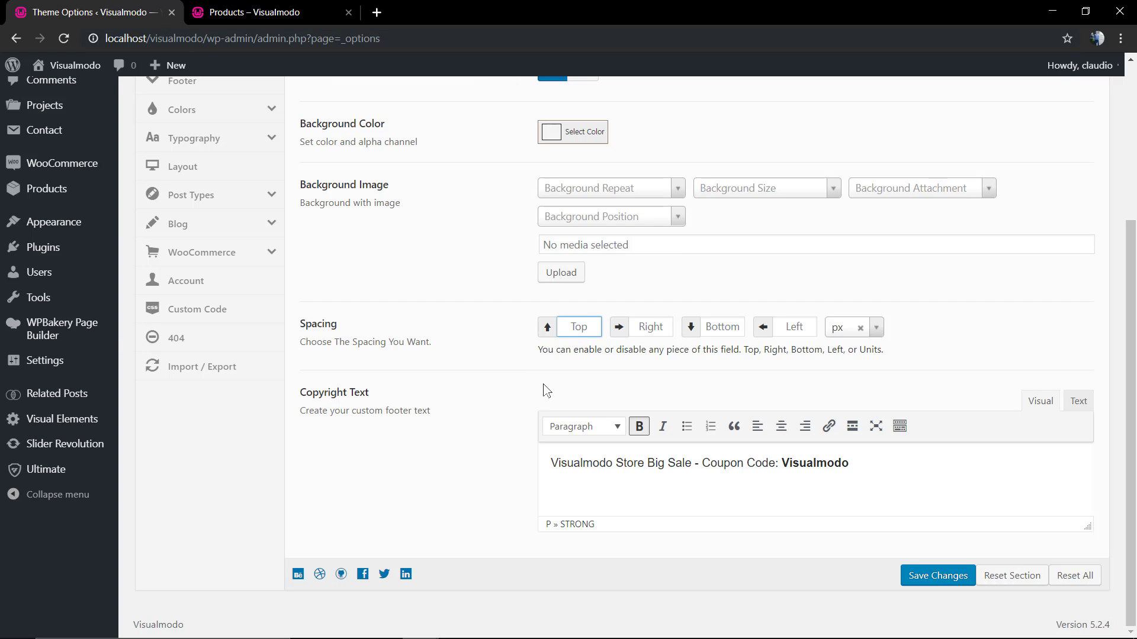
click(780, 427)
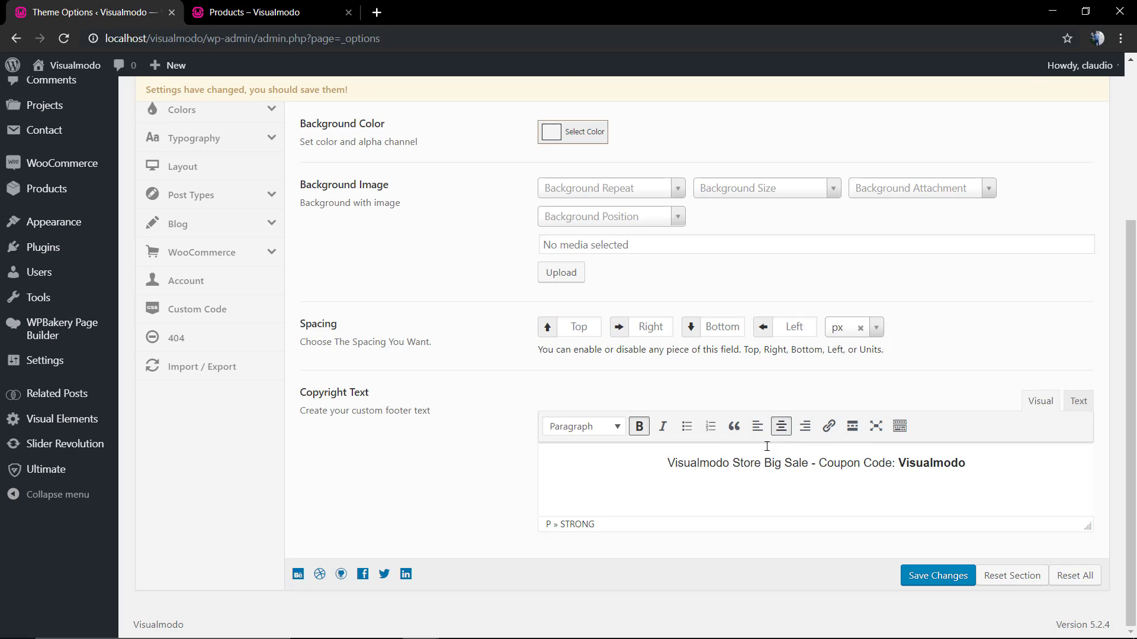
click(739, 331)
click(561, 327)
click(718, 330)
text(0)
click(593, 329)
click(652, 325)
text(20)
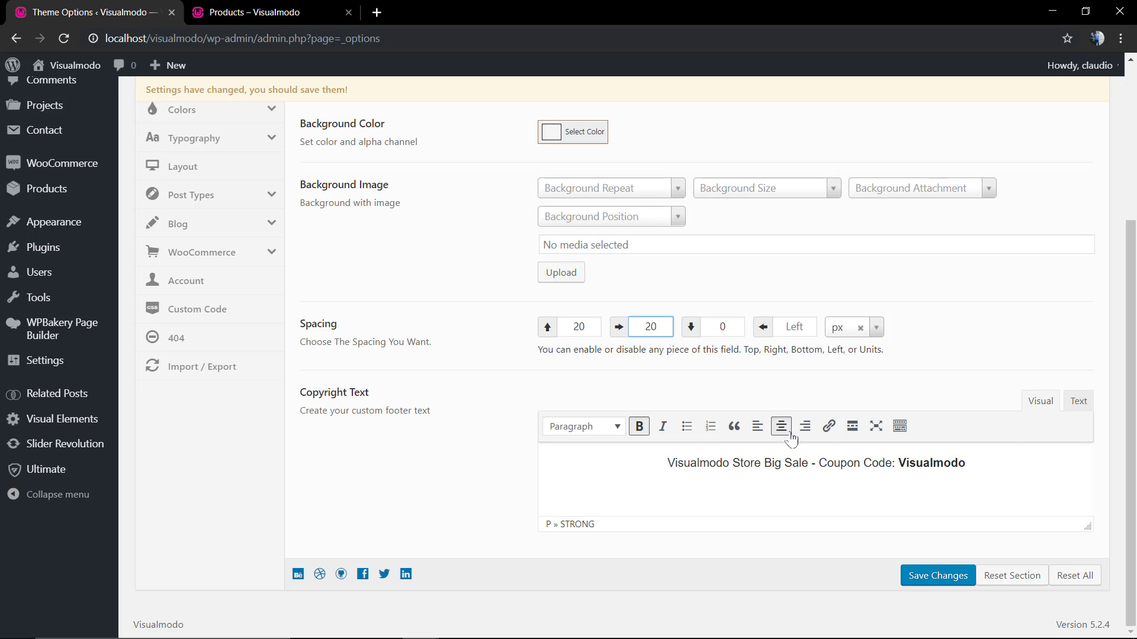
Step: Save the spacing changes and reload the shop page to check them
click(933, 577)
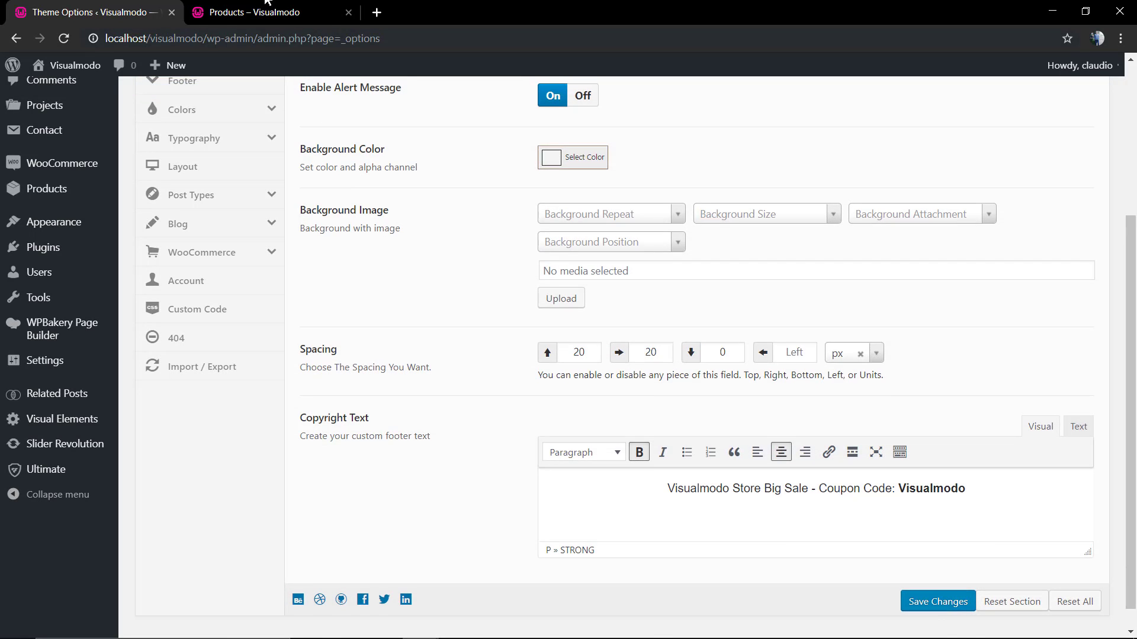
key(ctrl+Tab)
key(F5)
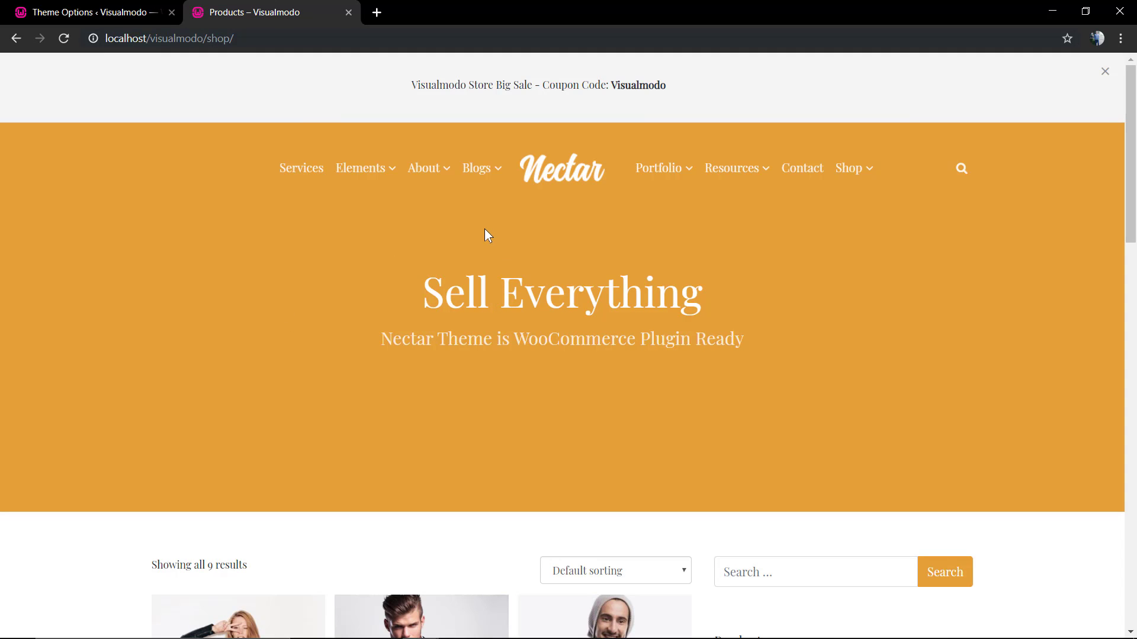
Step: Left-align the alert text and clear the top, right and bottom spacing values
click(89, 12)
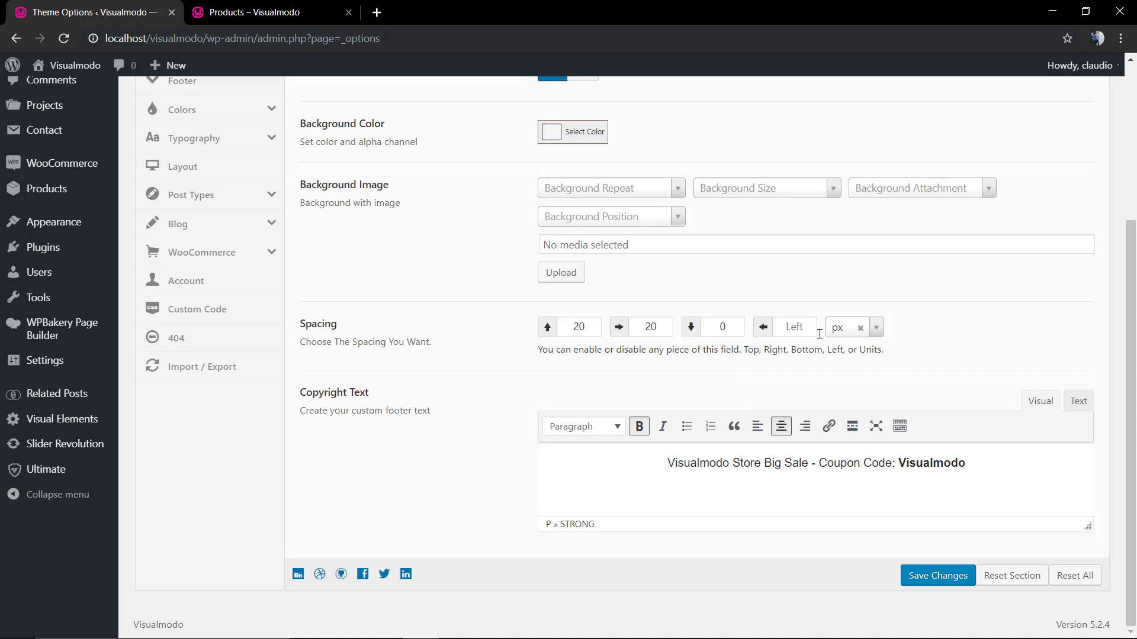
click(837, 329)
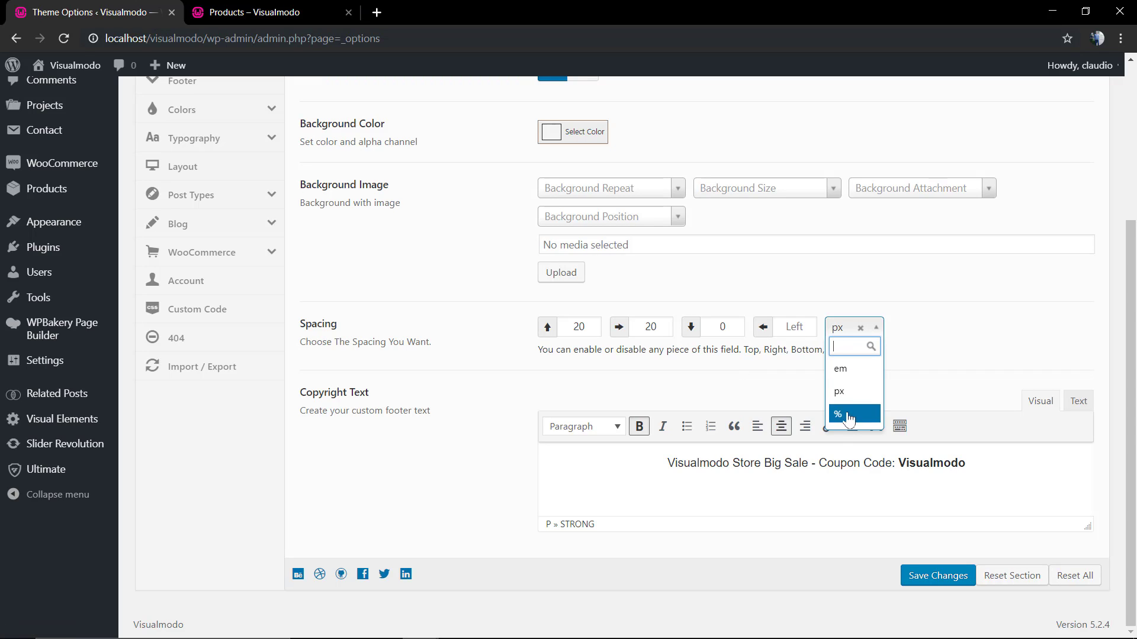
click(843, 391)
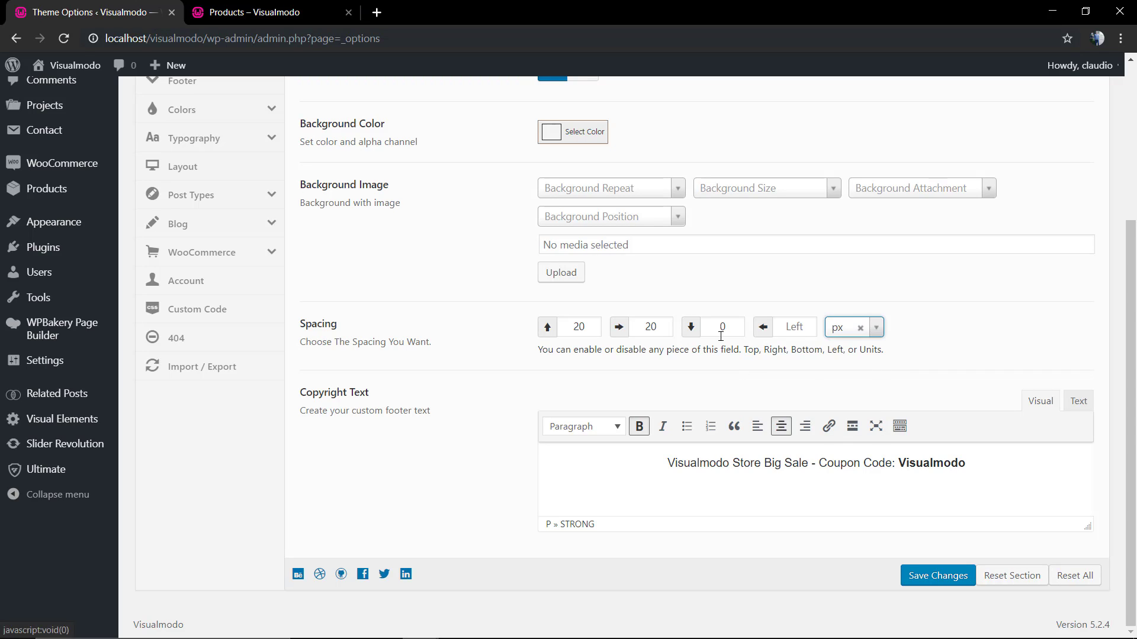
click(759, 427)
double_click(670, 325)
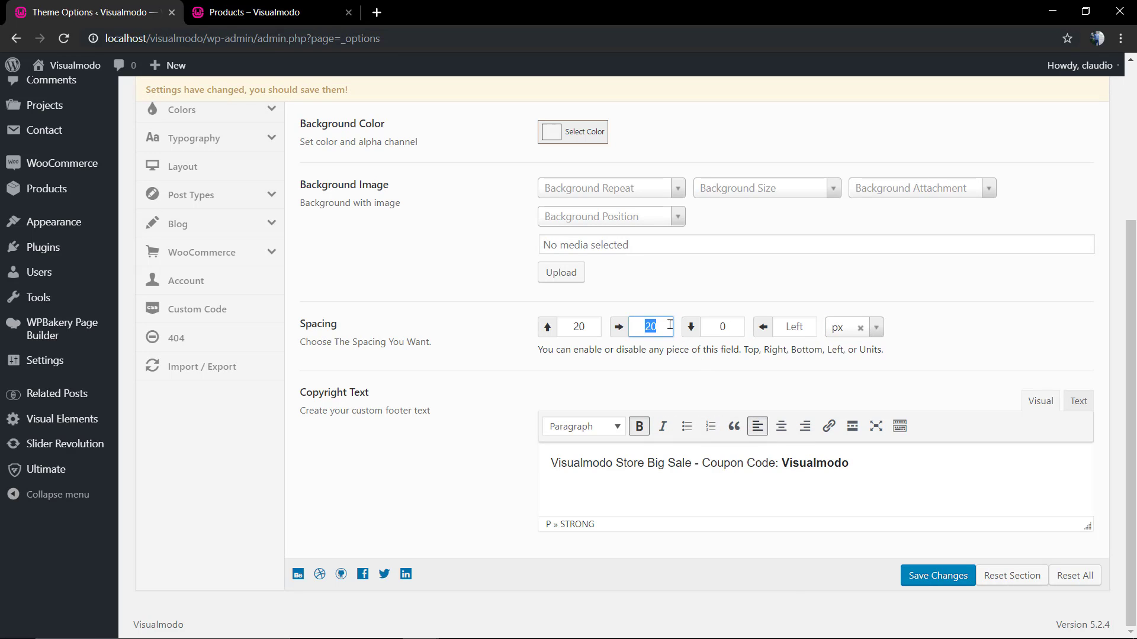
key(BackSpace)
double_click(723, 327)
key(BackSpace)
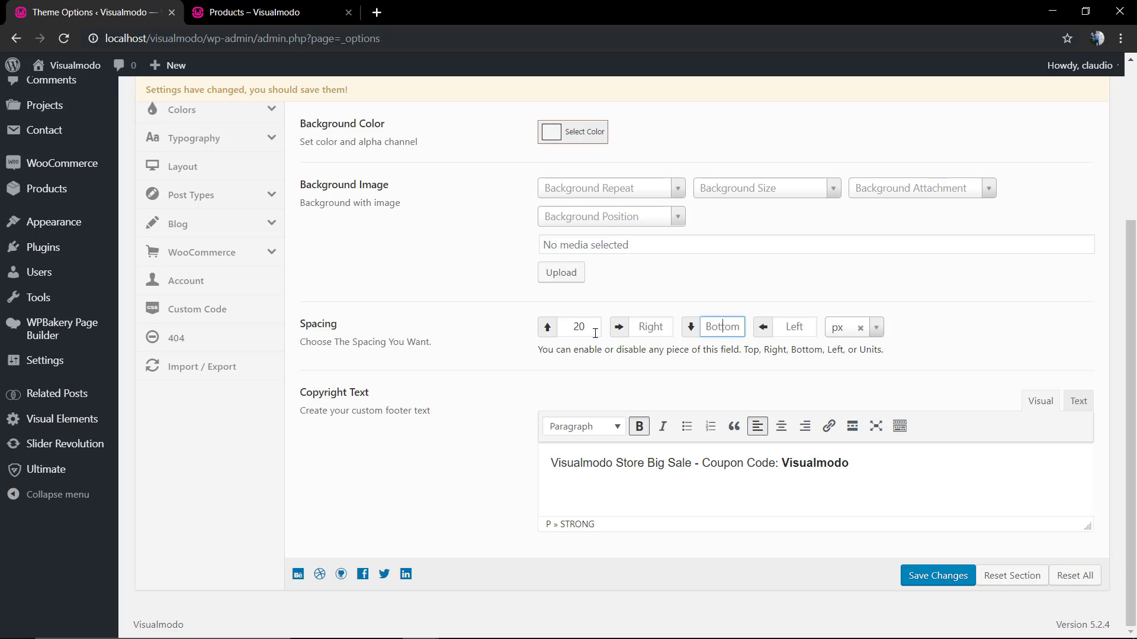
double_click(584, 329)
key(BackSpace)
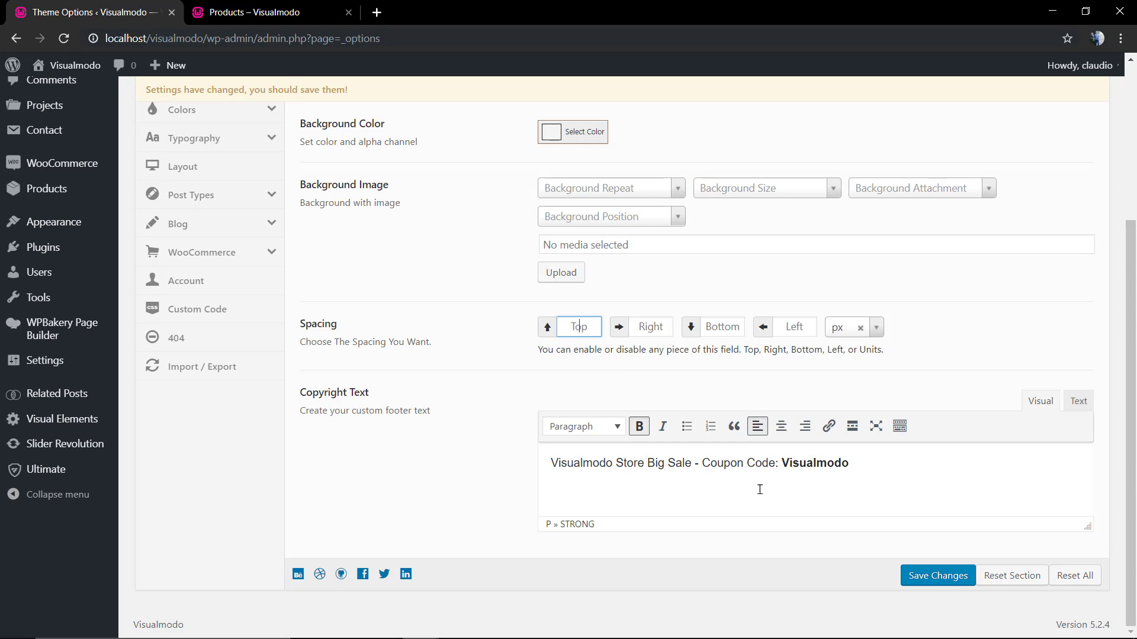
Step: Save the cleared spacing and preview the alert on the shop page
click(932, 581)
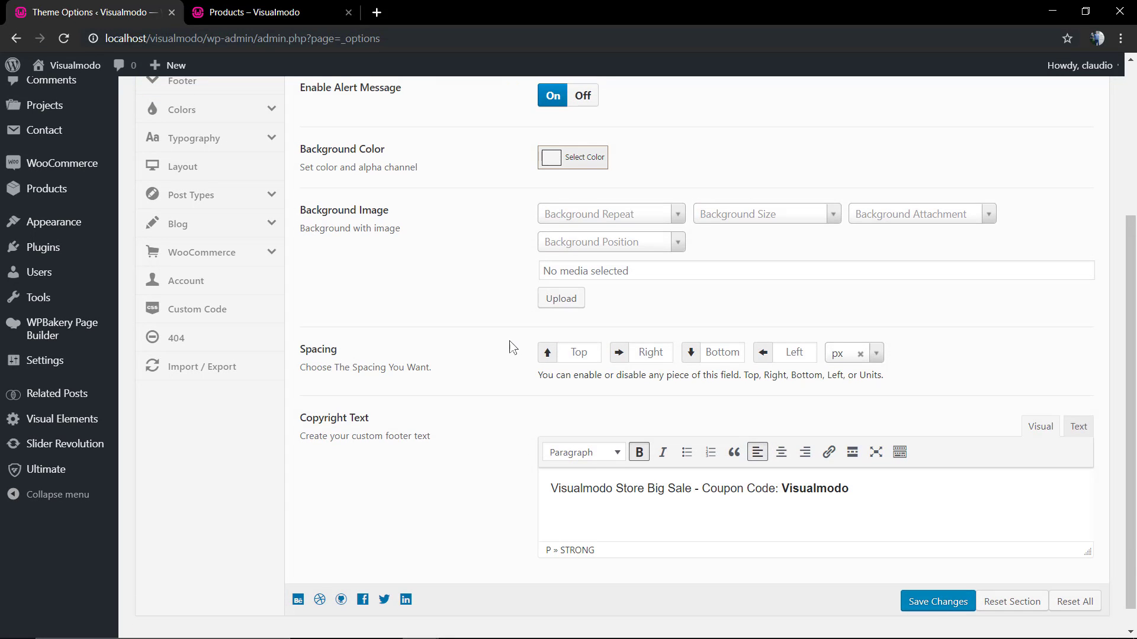
click(241, 7)
key(F5)
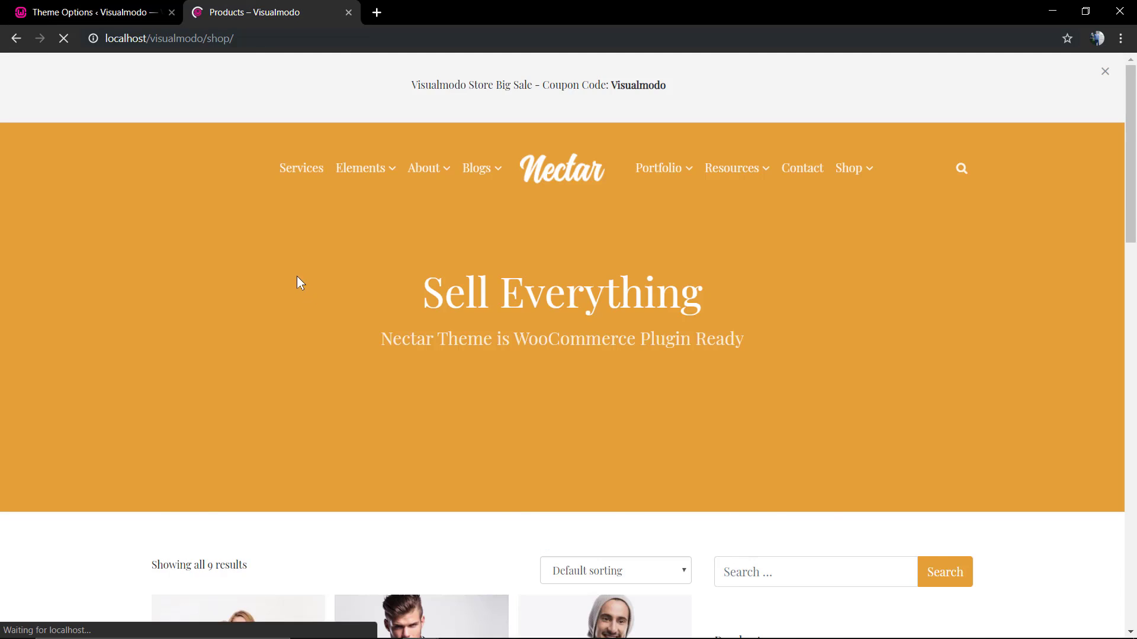
click(27, 12)
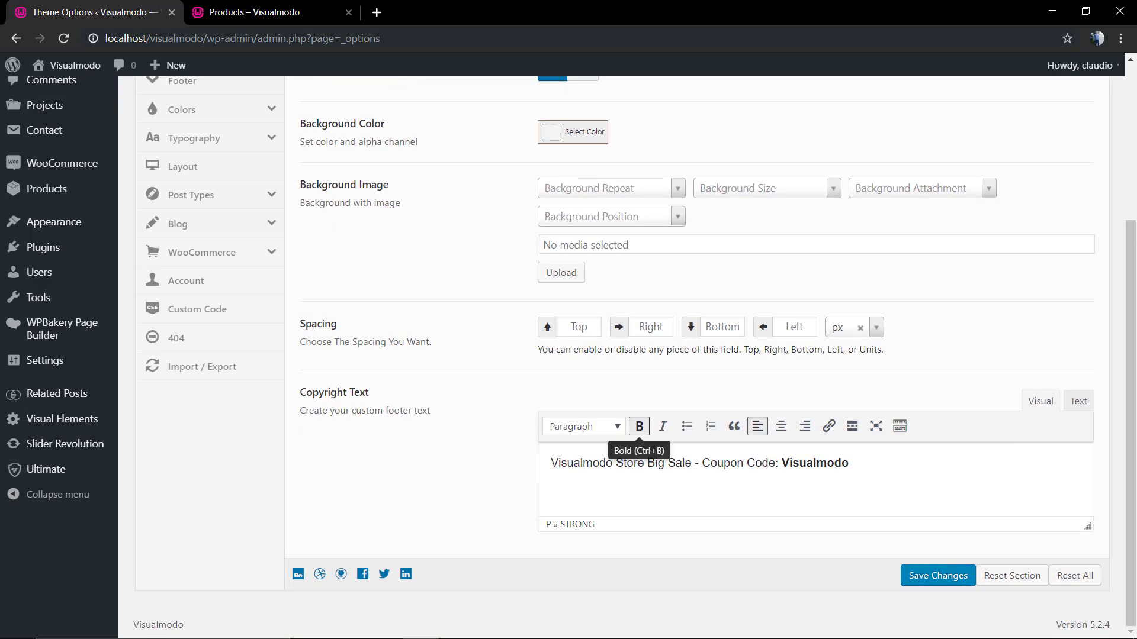
Step: Inspect the alert text, briefly viewing it as HTML source before returning to visual editing
click(645, 495)
triple_click(645, 495)
click(646, 495)
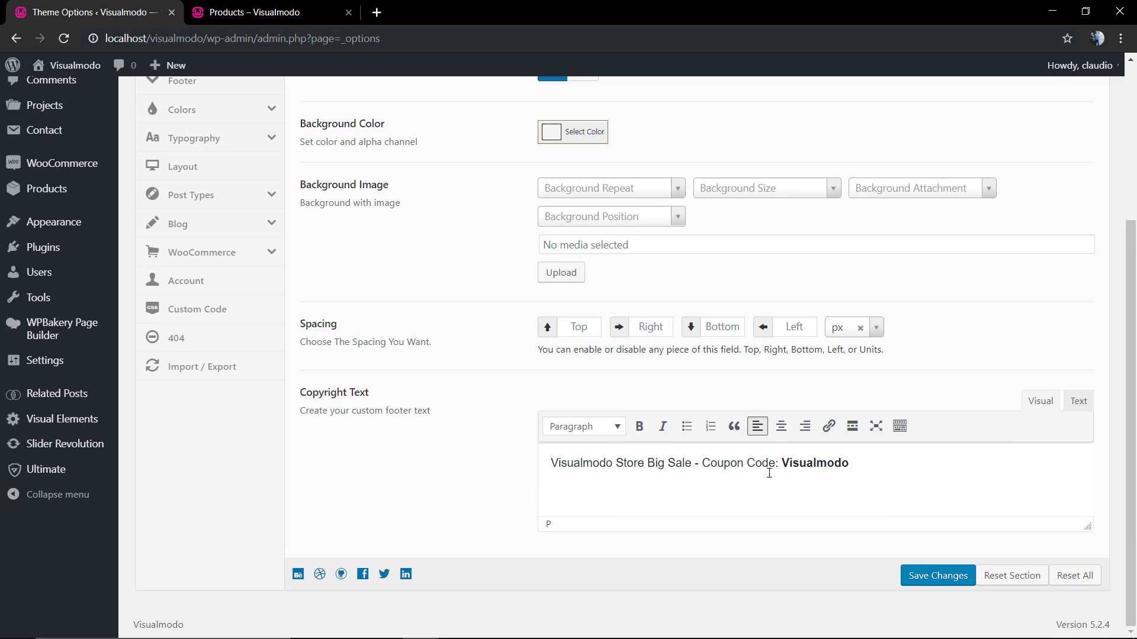
click(1078, 401)
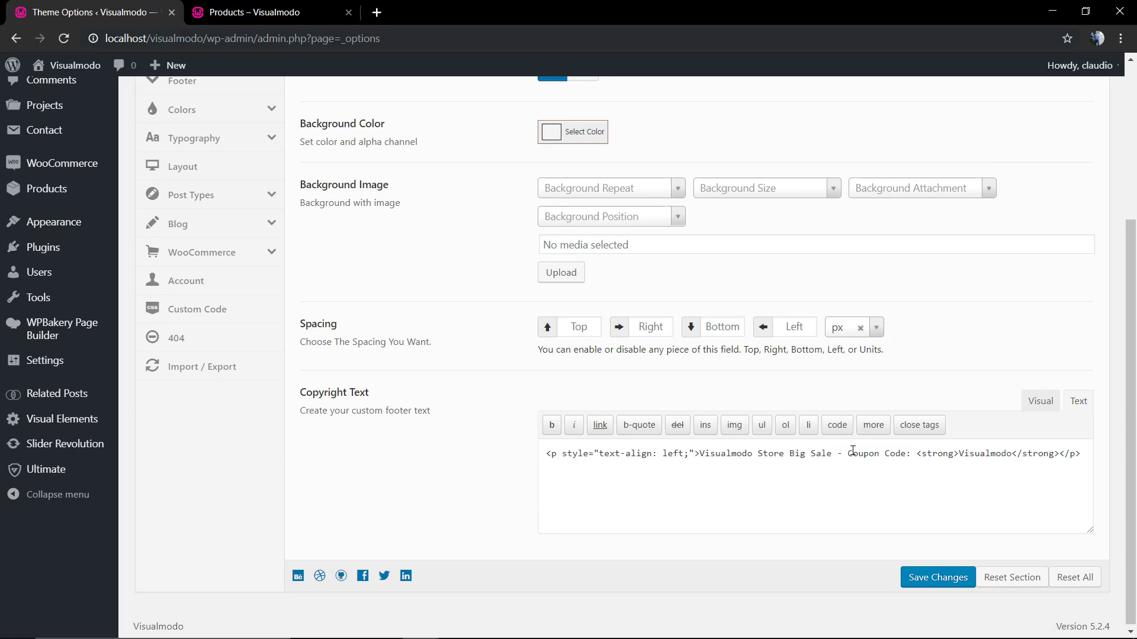
click(1039, 401)
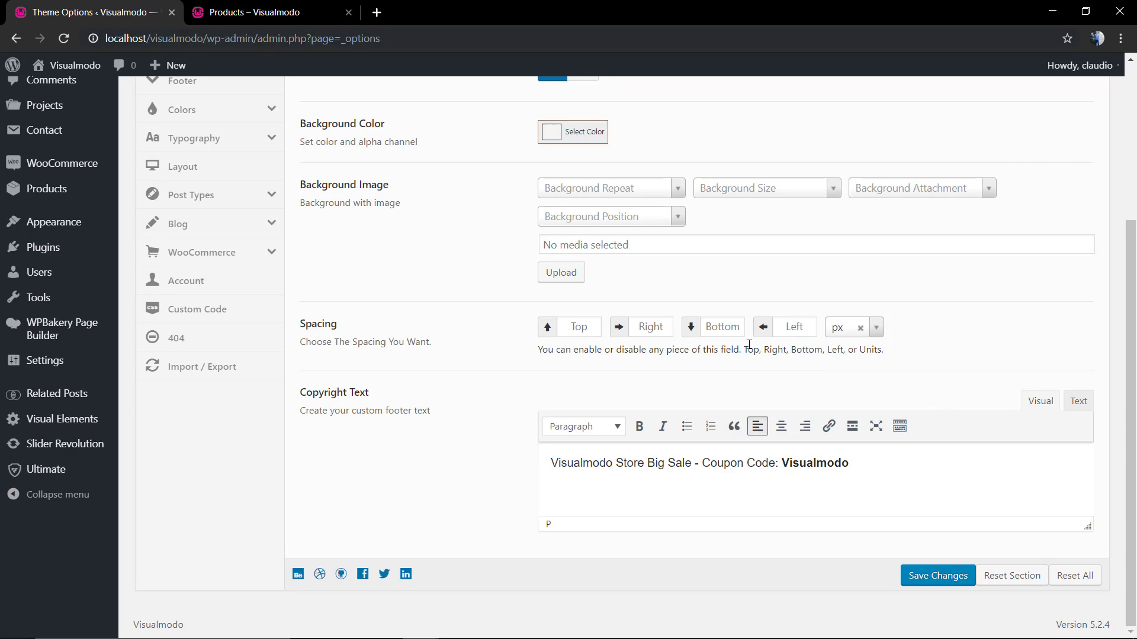
Step: Switch the spacing unit to em, save, and preview the alert on the shop page
click(809, 330)
click(876, 327)
click(862, 372)
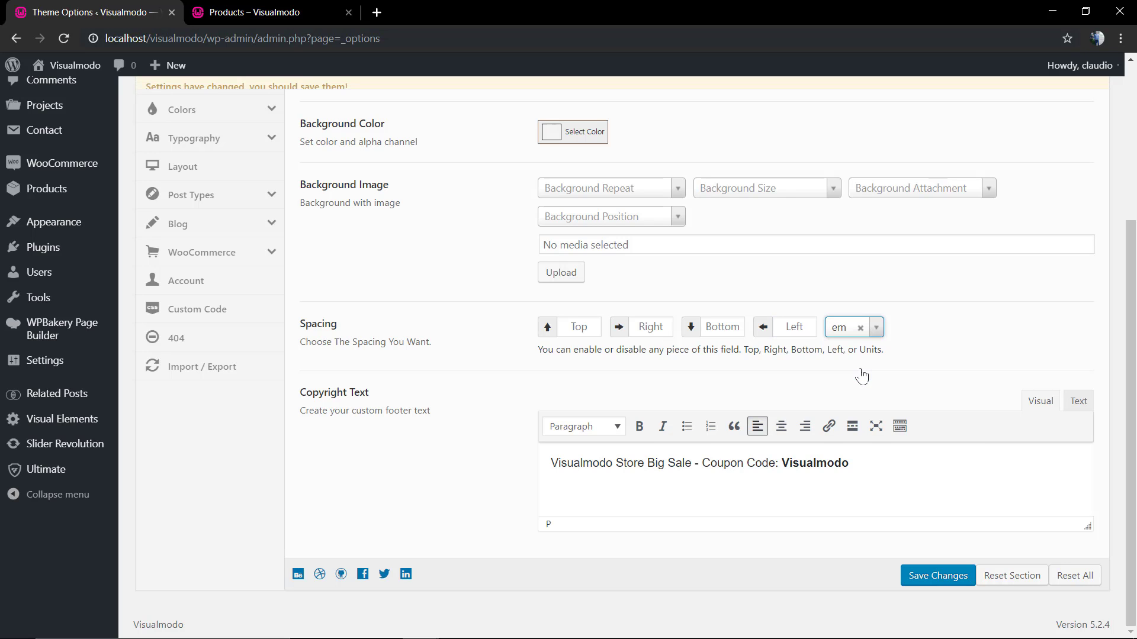
click(918, 577)
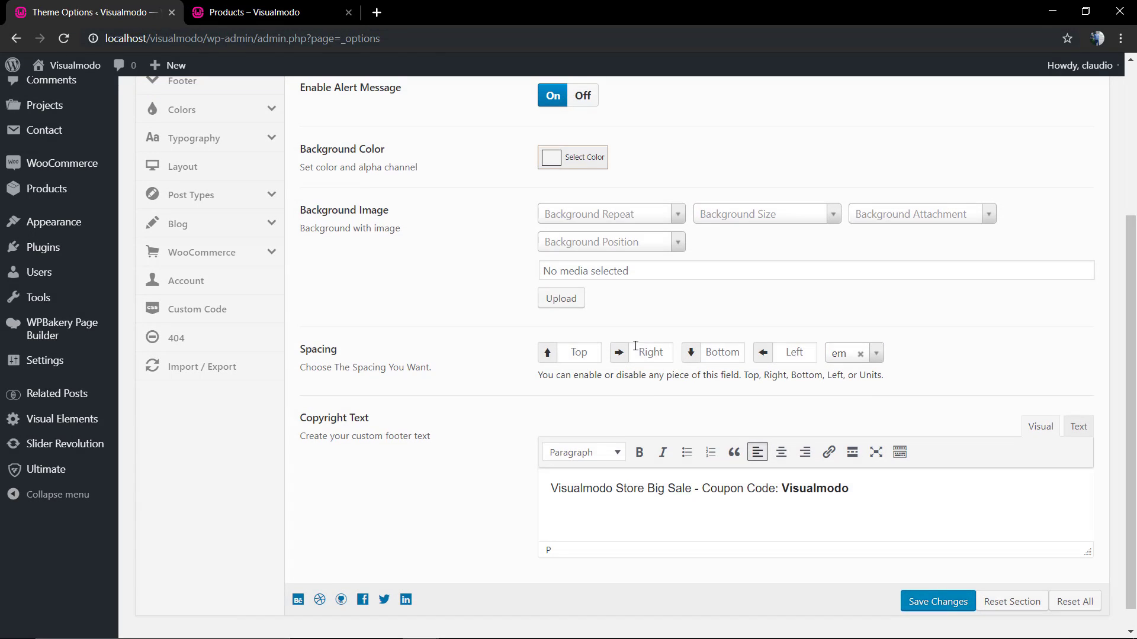
click(254, 12)
key(F5)
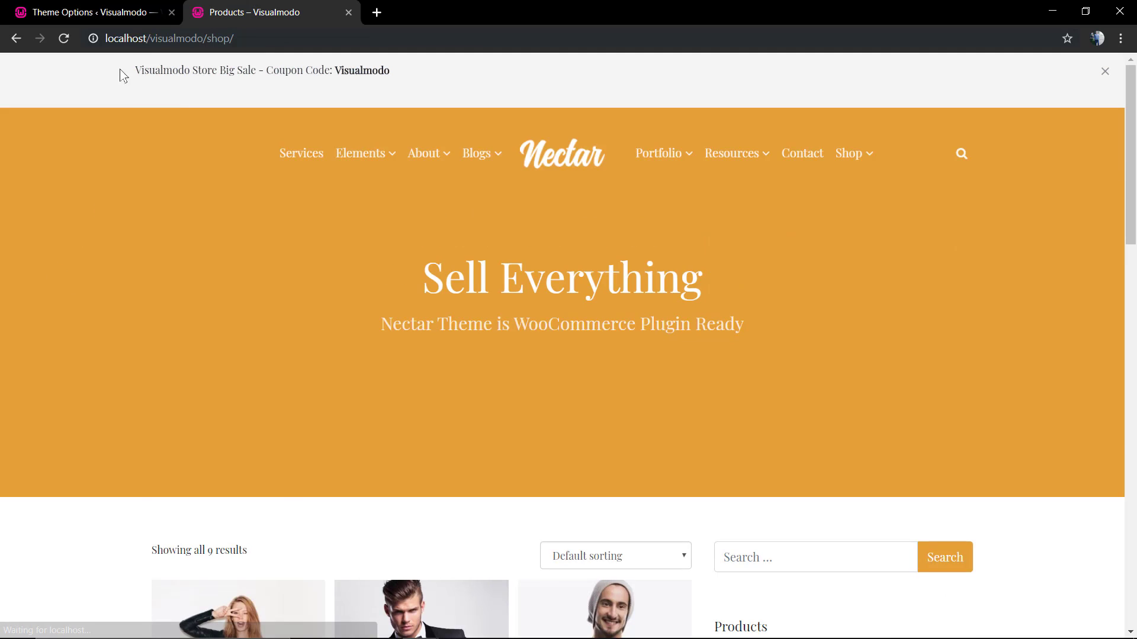
click(95, 12)
scroll(643, 454, down, 1)
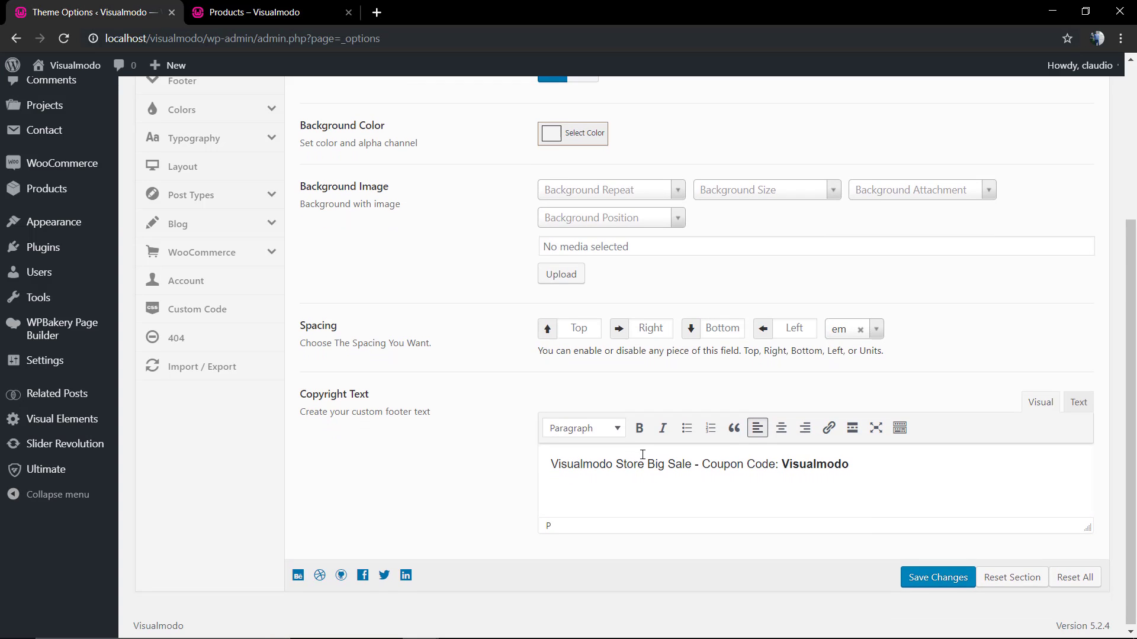
scroll(565, 296, up, 2)
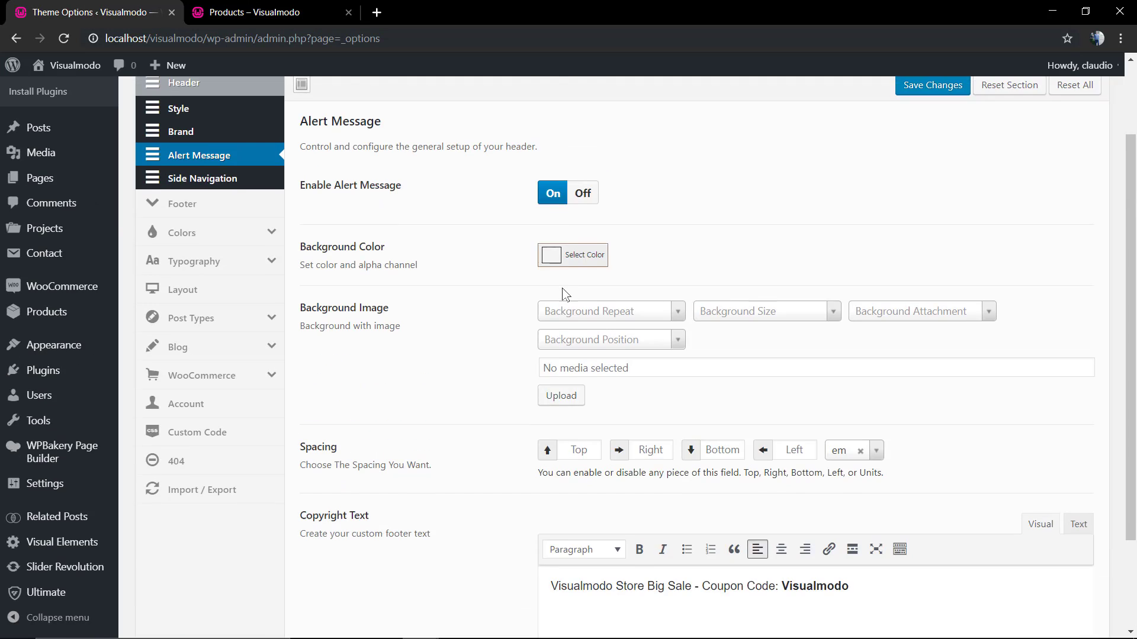
Step: Choose the blue gradient bg-im-4.jpg from the media library as the alert background image
click(563, 396)
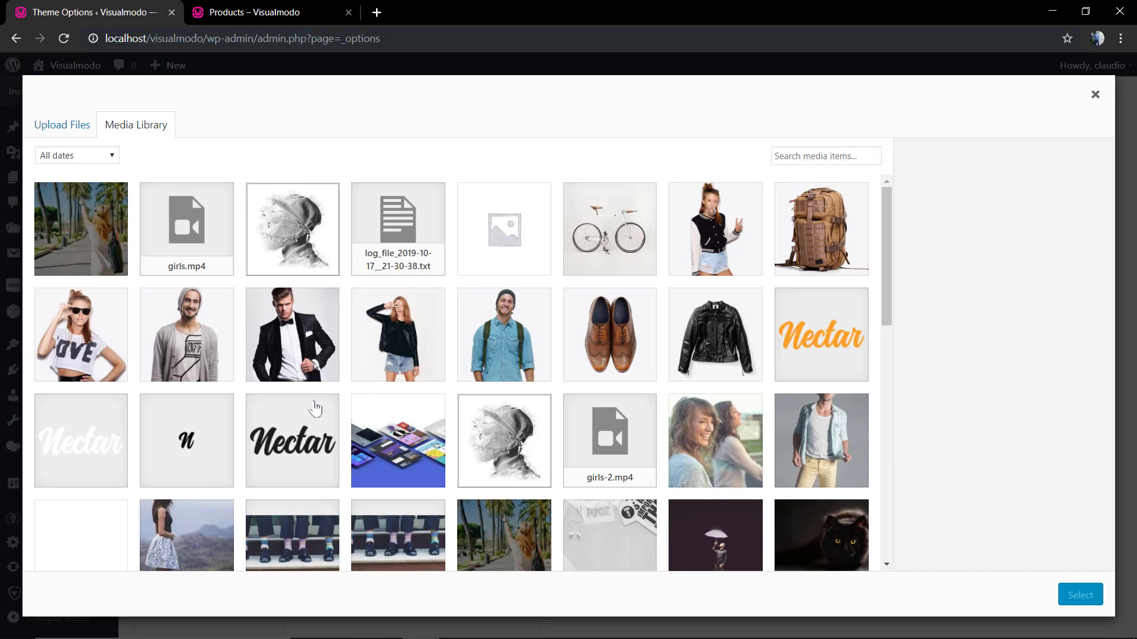
scroll(319, 414, down, 6)
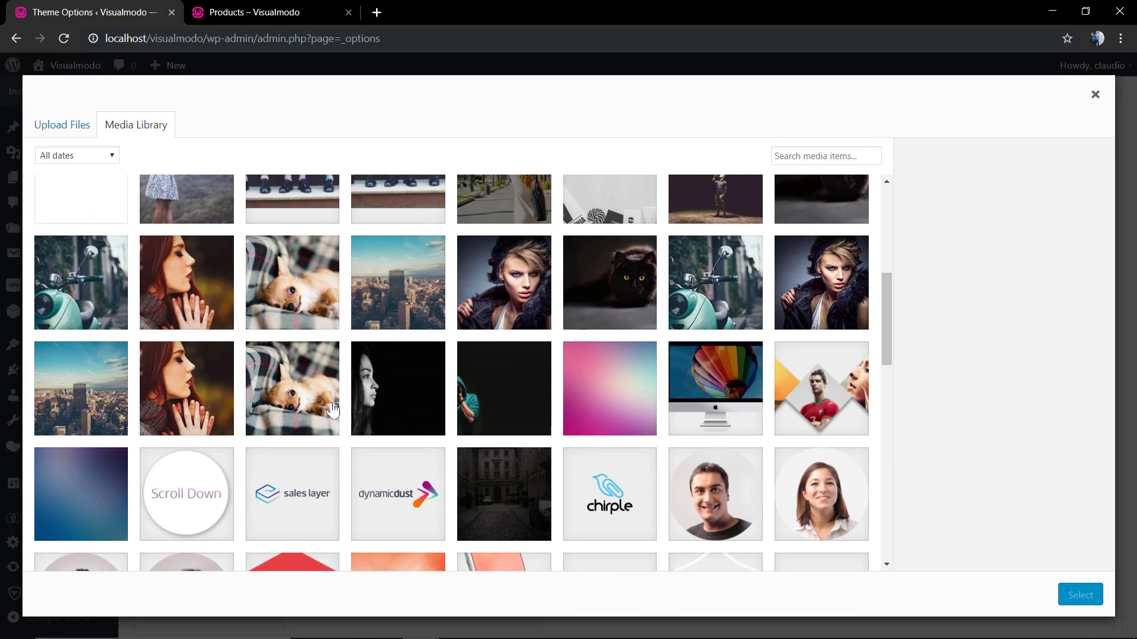
scroll(124, 409, down, 2)
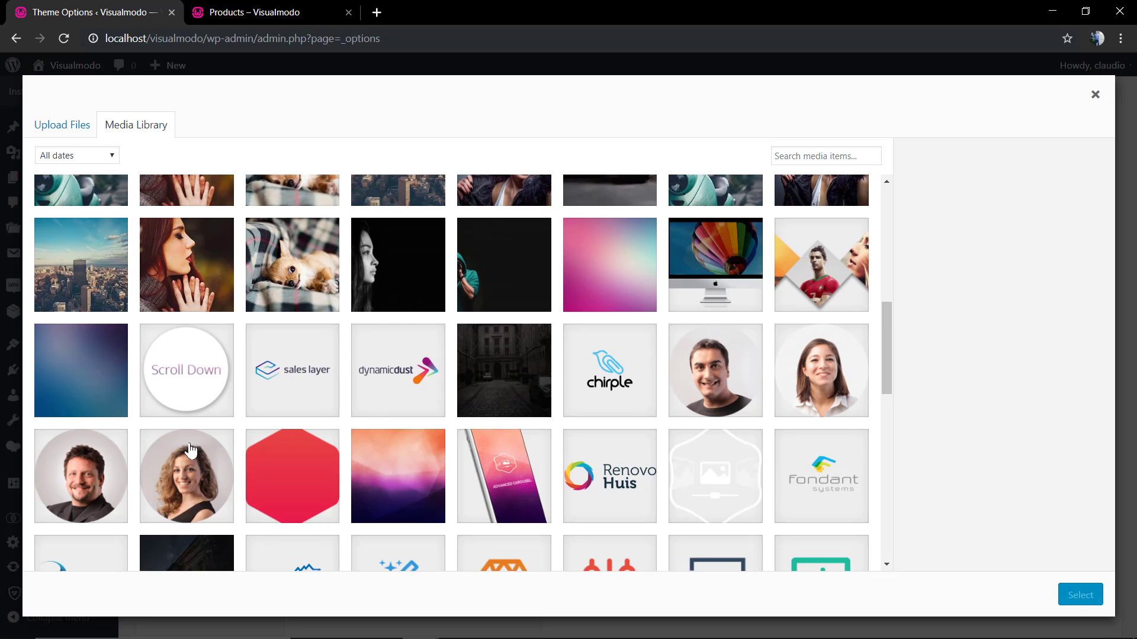
click(101, 381)
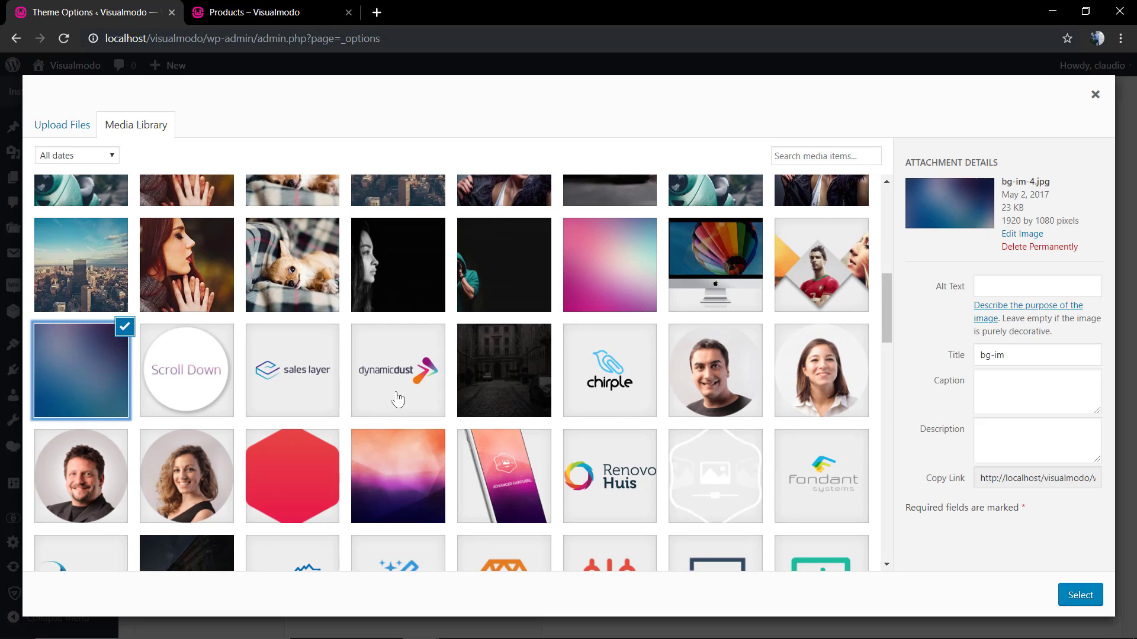
click(1079, 594)
Step: Set the background image to No Repeat, Cover sizing, and Center Center position
click(607, 337)
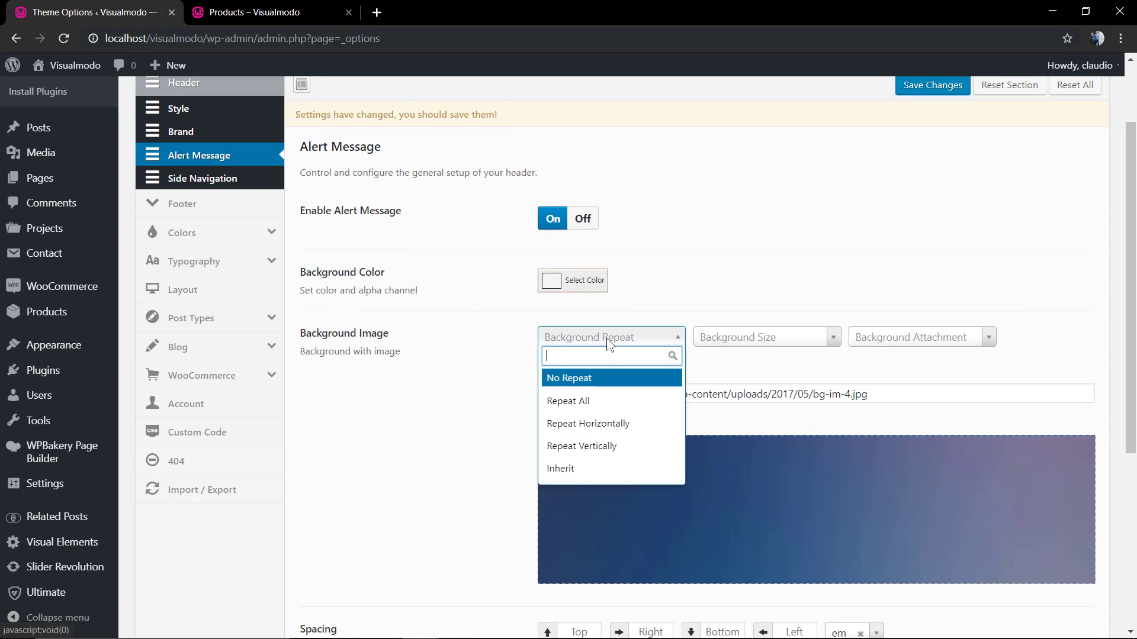
click(598, 374)
click(743, 338)
click(762, 397)
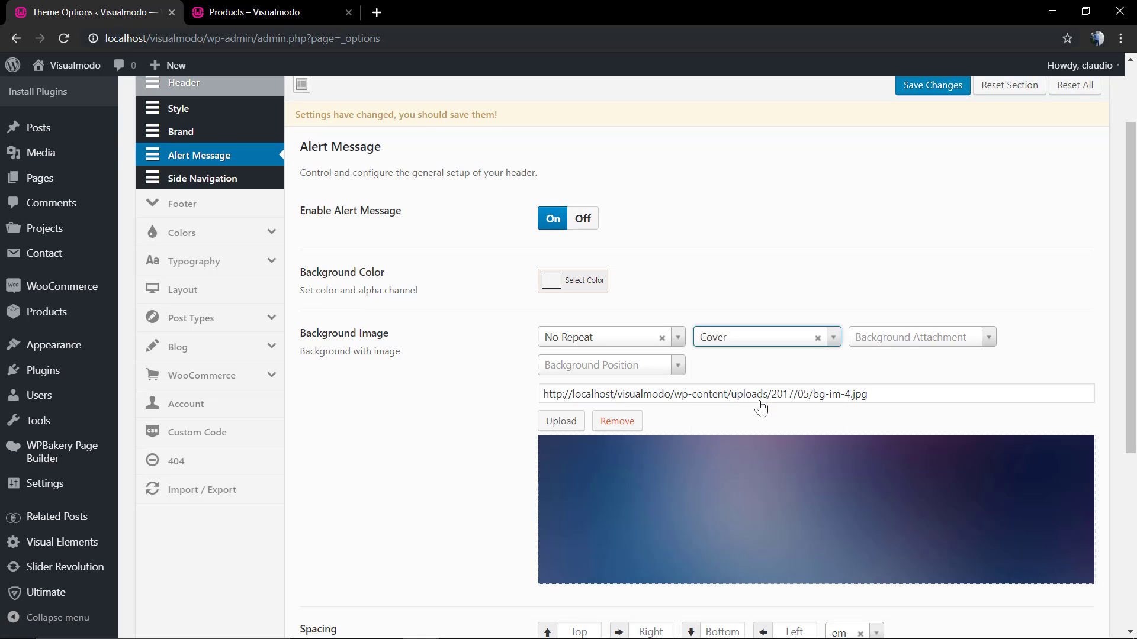
click(910, 346)
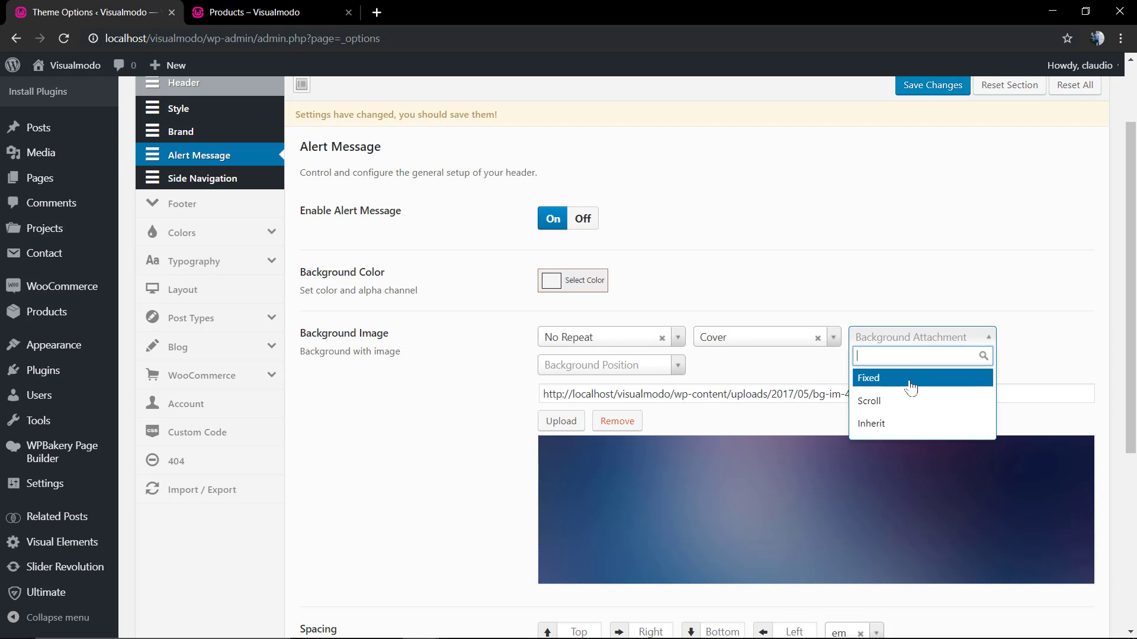
click(589, 365)
click(590, 365)
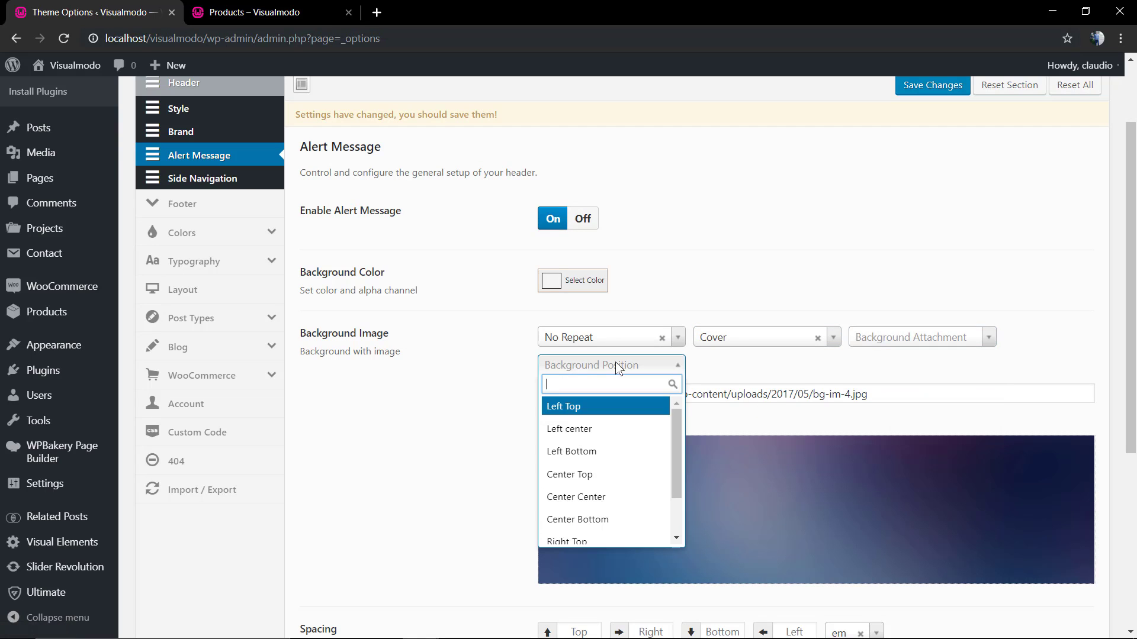
click(622, 497)
Step: Delete the old alert line, enter 'Store Big Sale', save, and confirm it on the reloaded shop page
scroll(525, 443, down, 4)
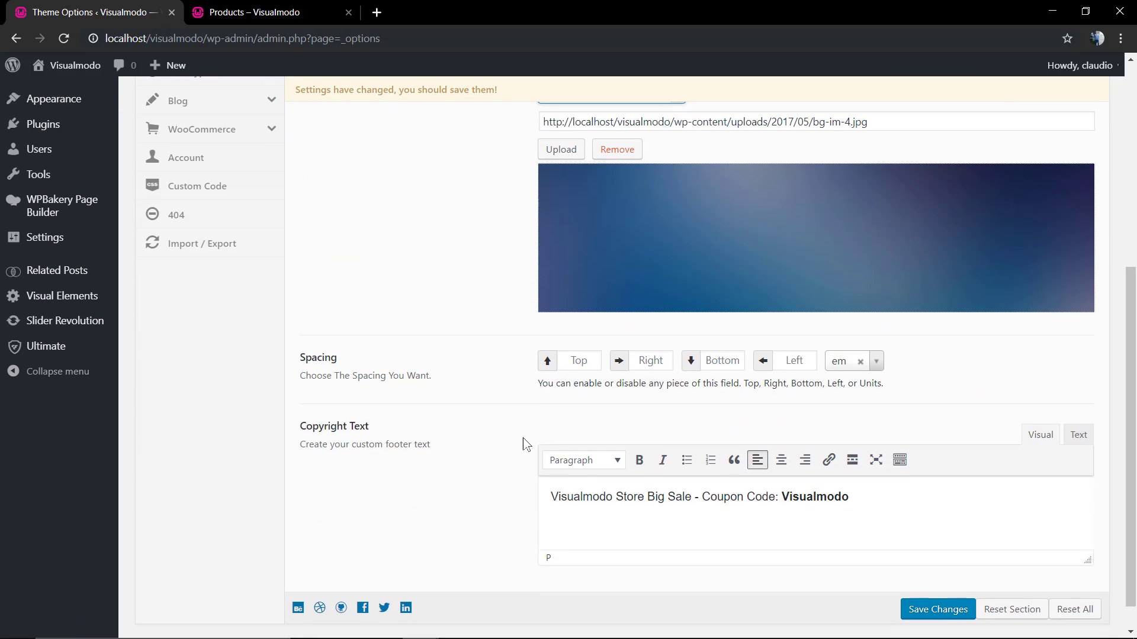
triple_click(755, 493)
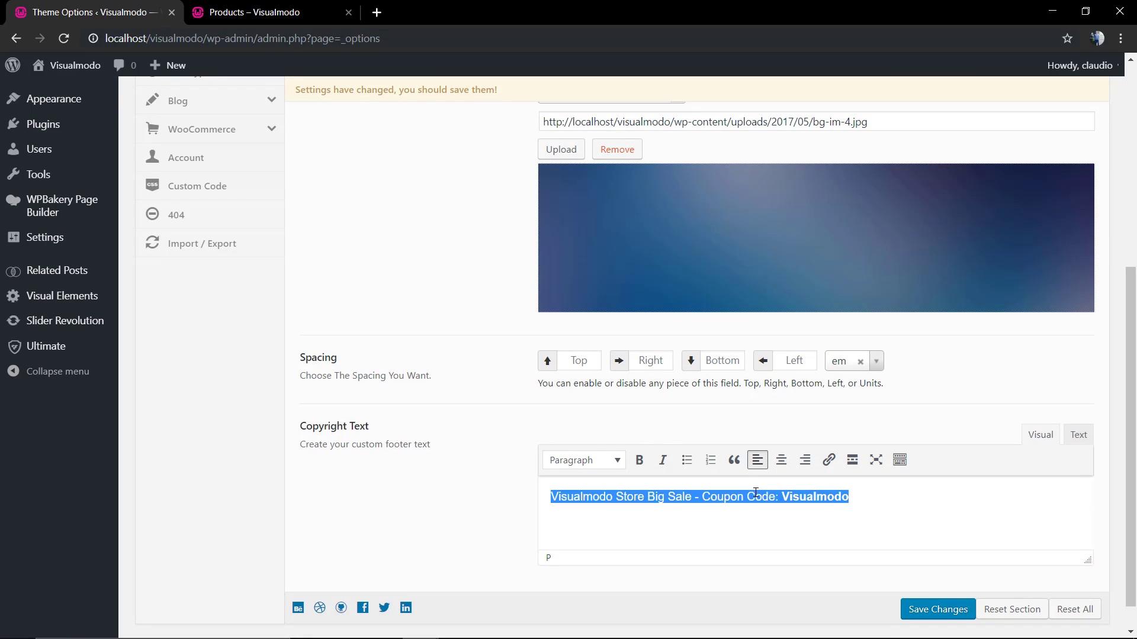
key(BackSpace)
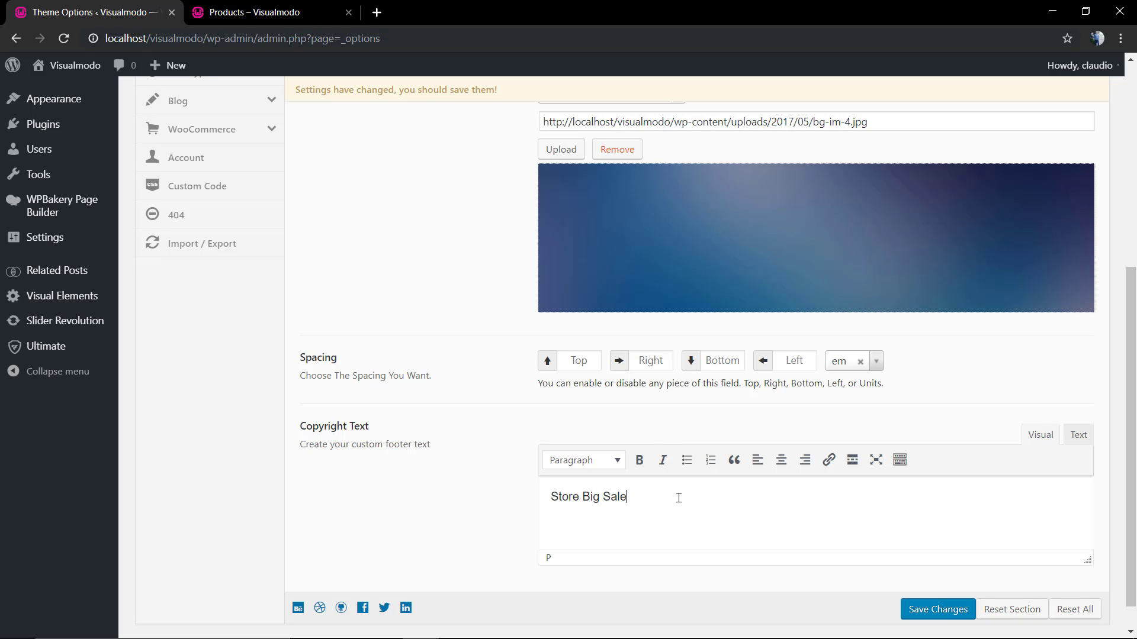
click(947, 611)
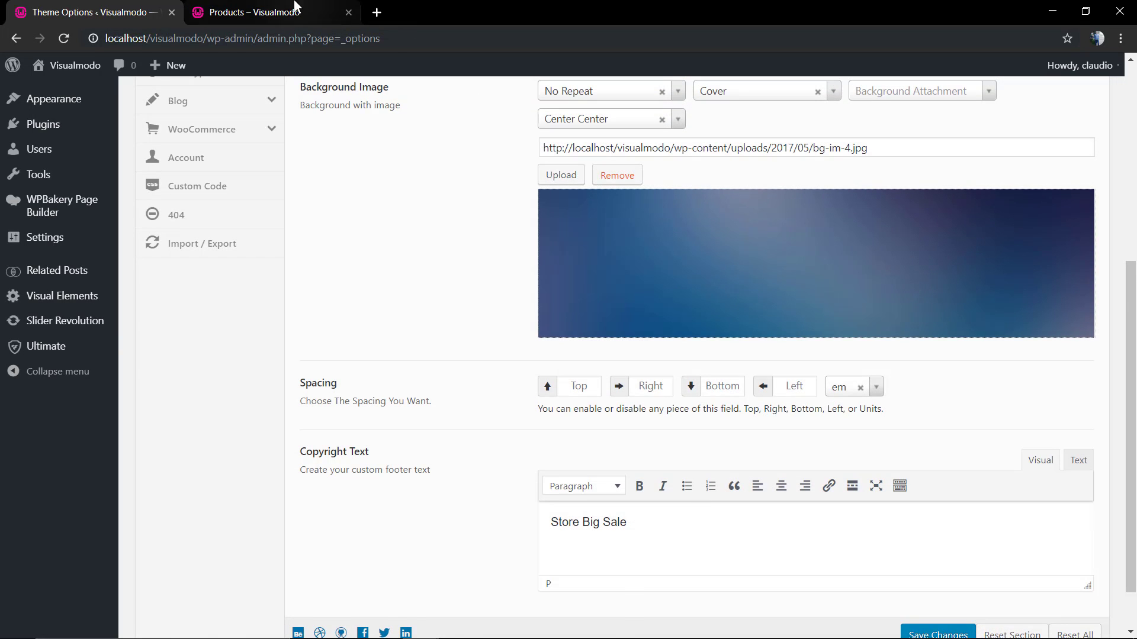
click(296, 7)
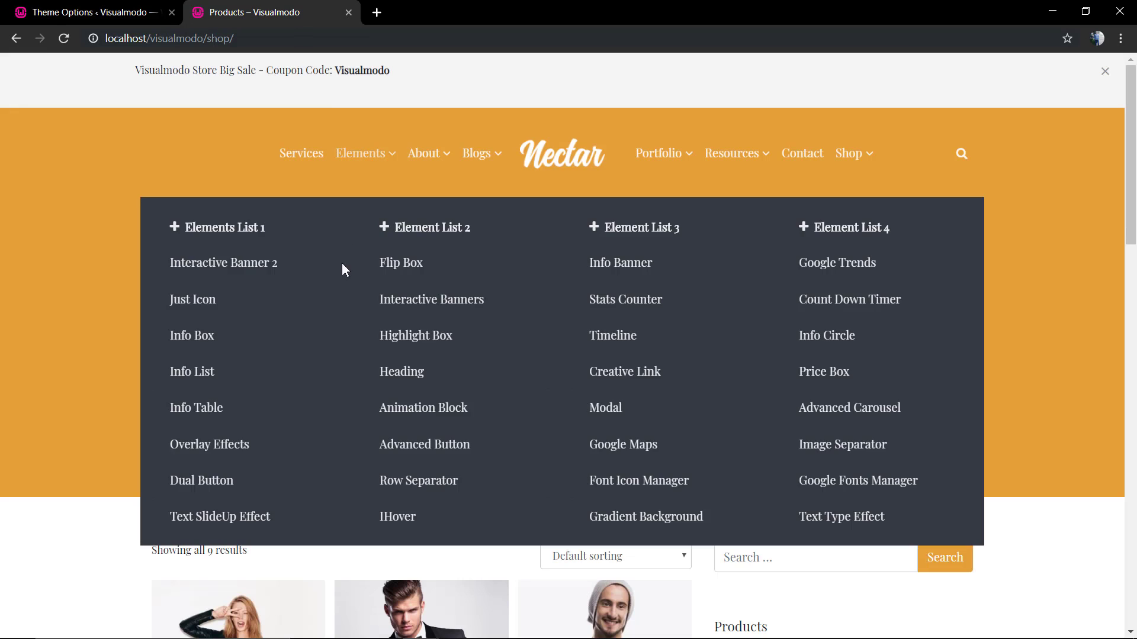
key(F5)
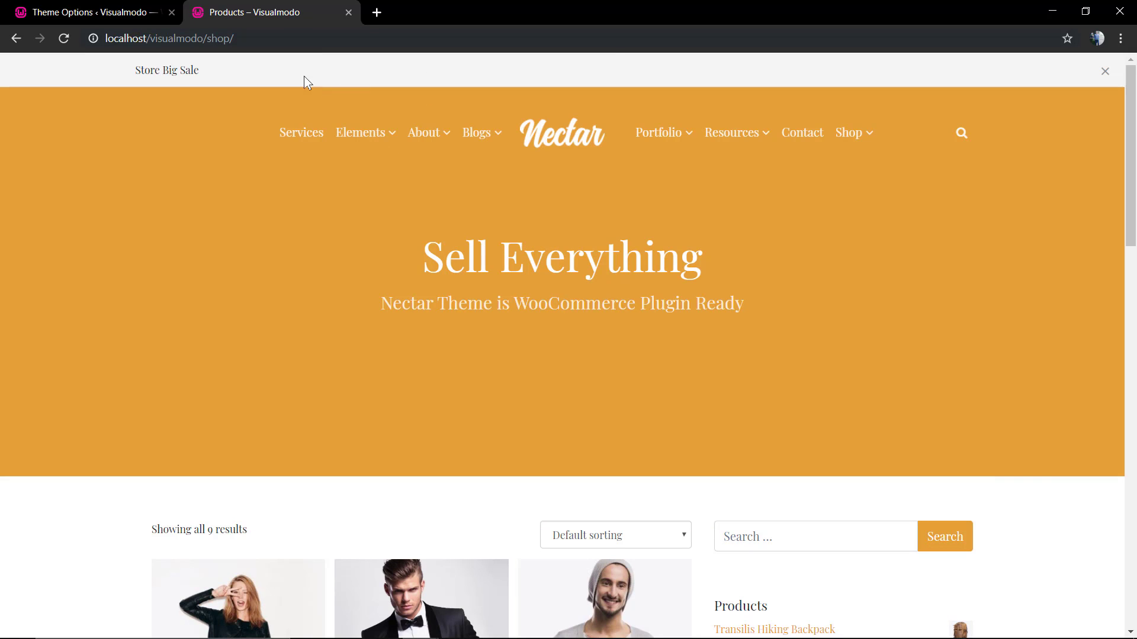
click(142, 12)
scroll(532, 329, up, 4)
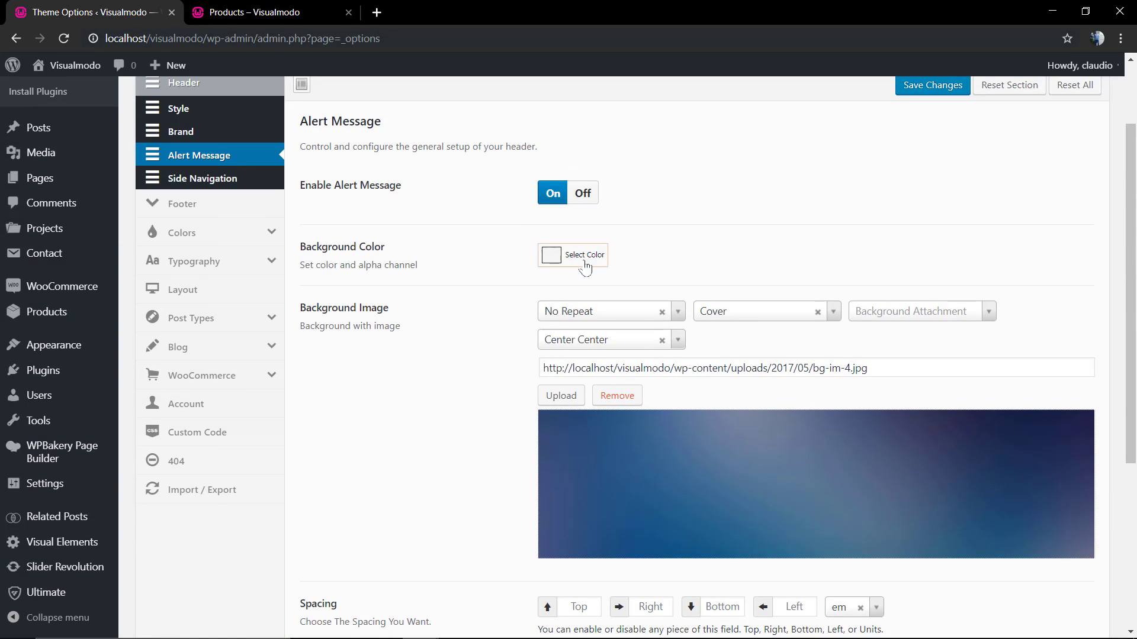
Step: Drag the alert background colour's alpha to 0 to make it fully transparent
click(585, 266)
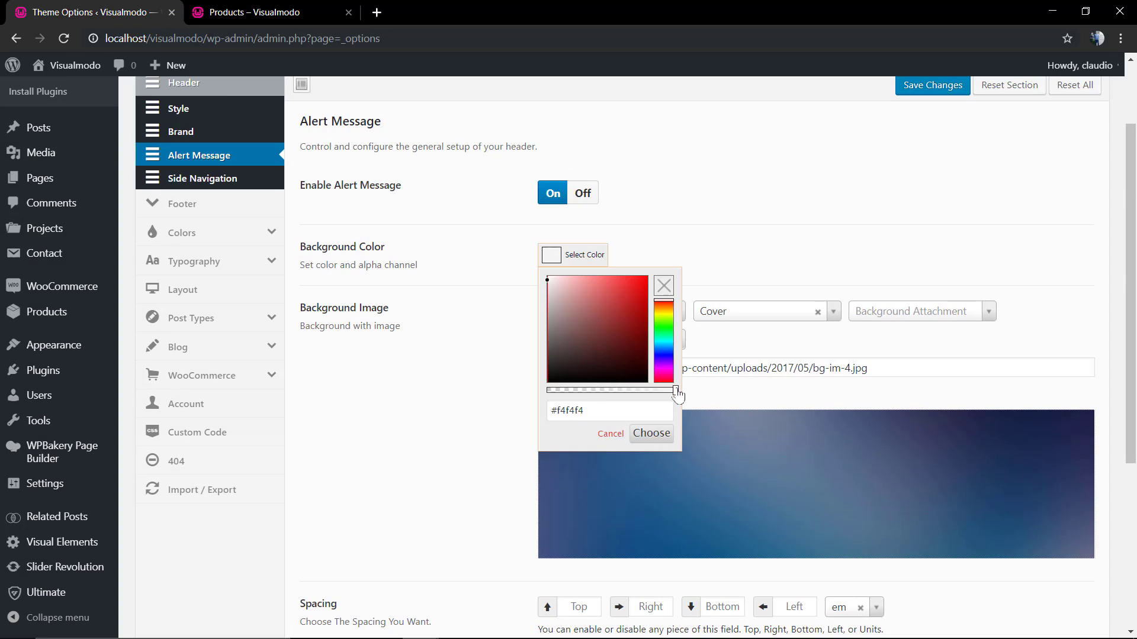
drag(676, 391, 548, 394)
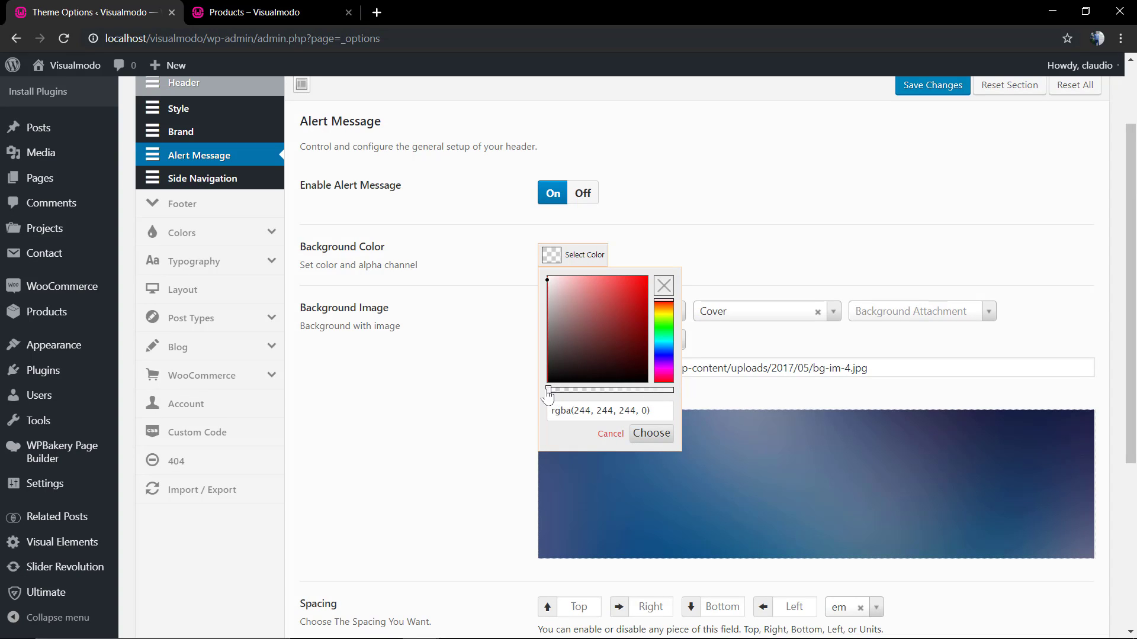
double_click(559, 410)
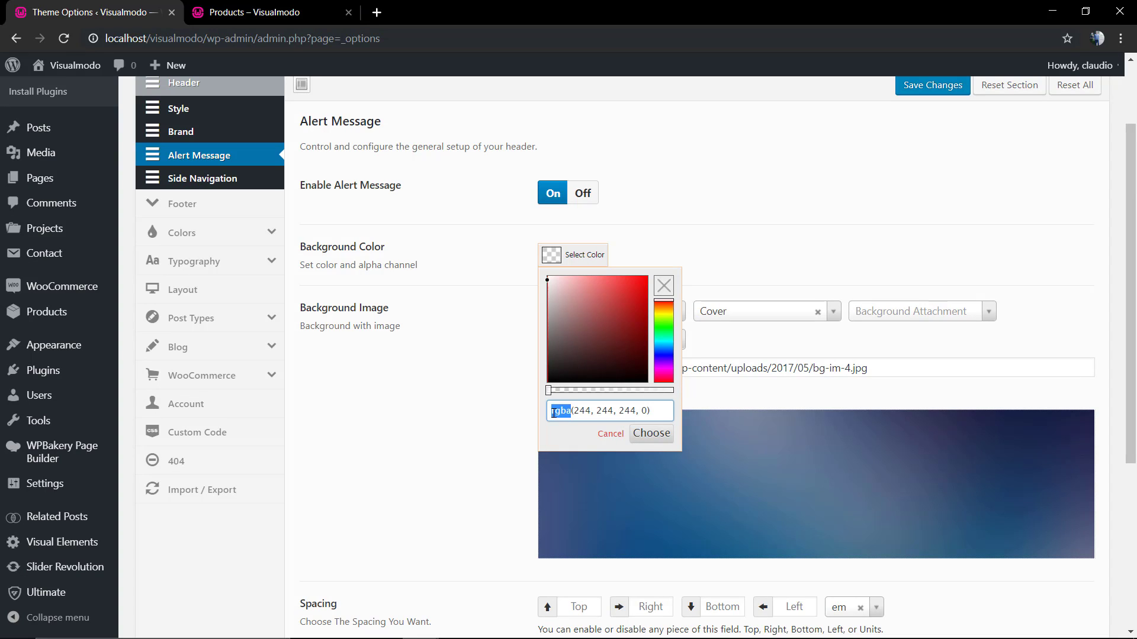
click(651, 433)
click(237, 15)
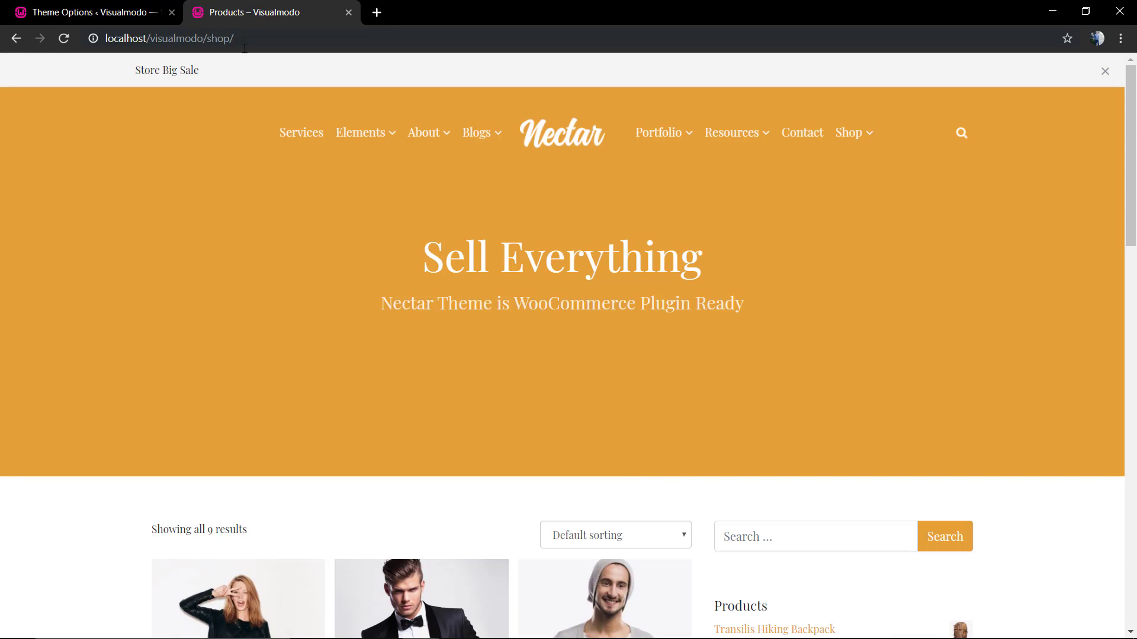
click(97, 12)
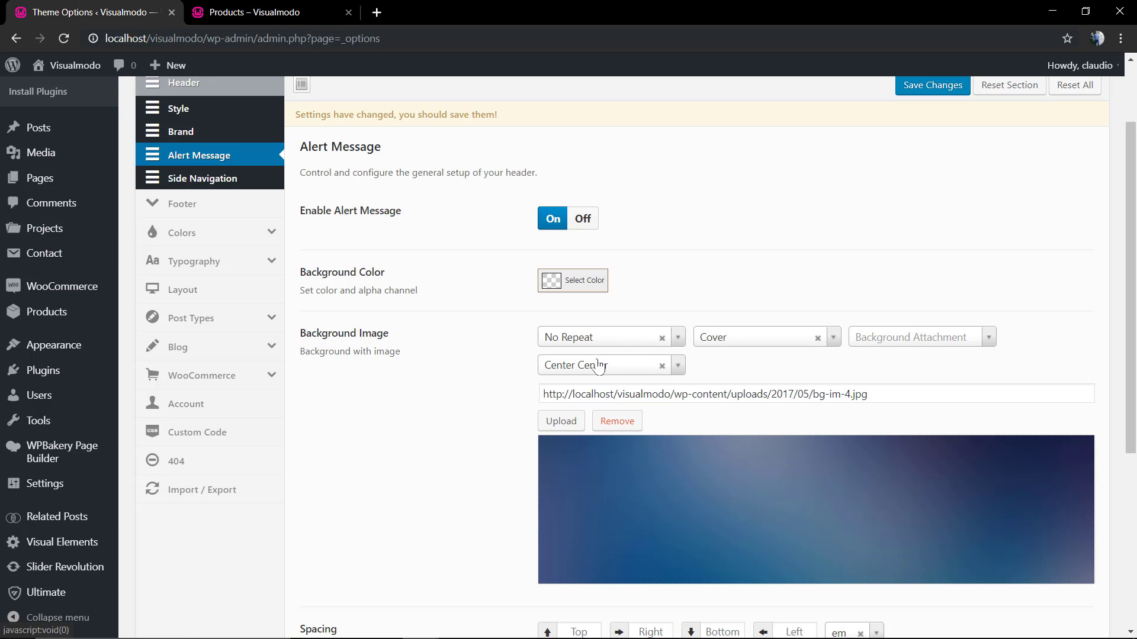
Step: Reconfirm the transparent background colour, save, and reload the shop page
click(594, 290)
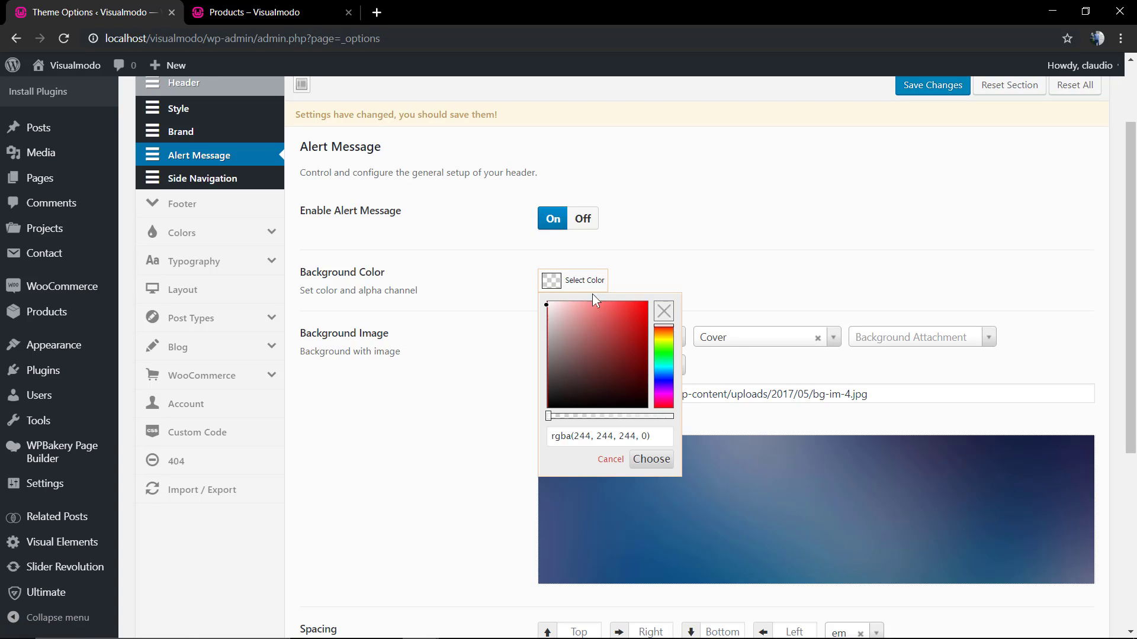
click(657, 462)
scroll(644, 382, down, 5)
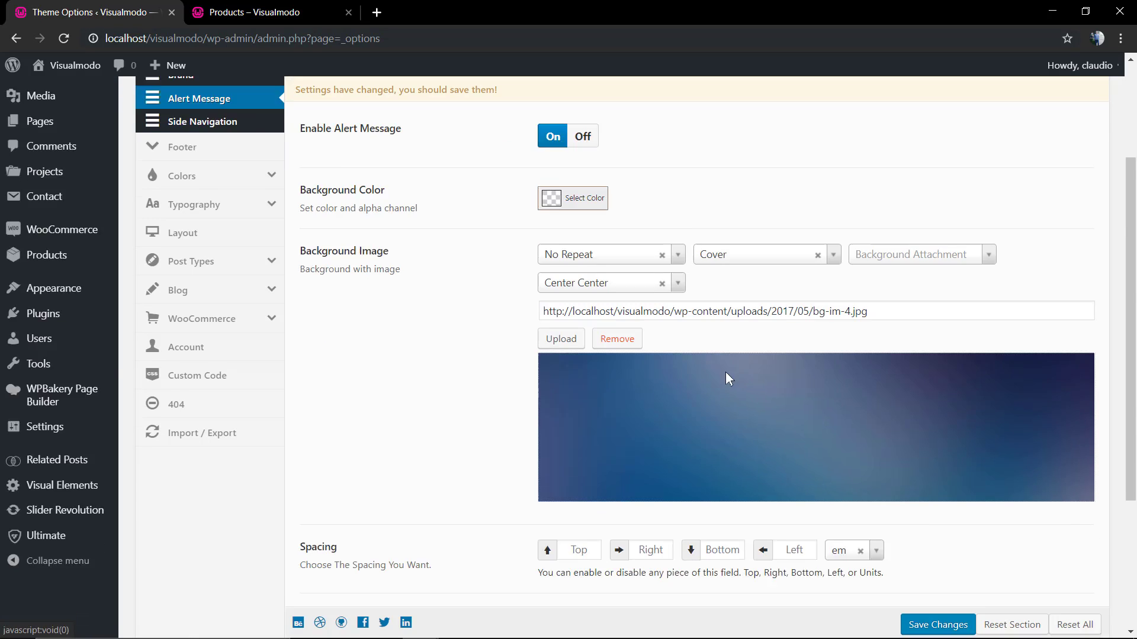
click(931, 568)
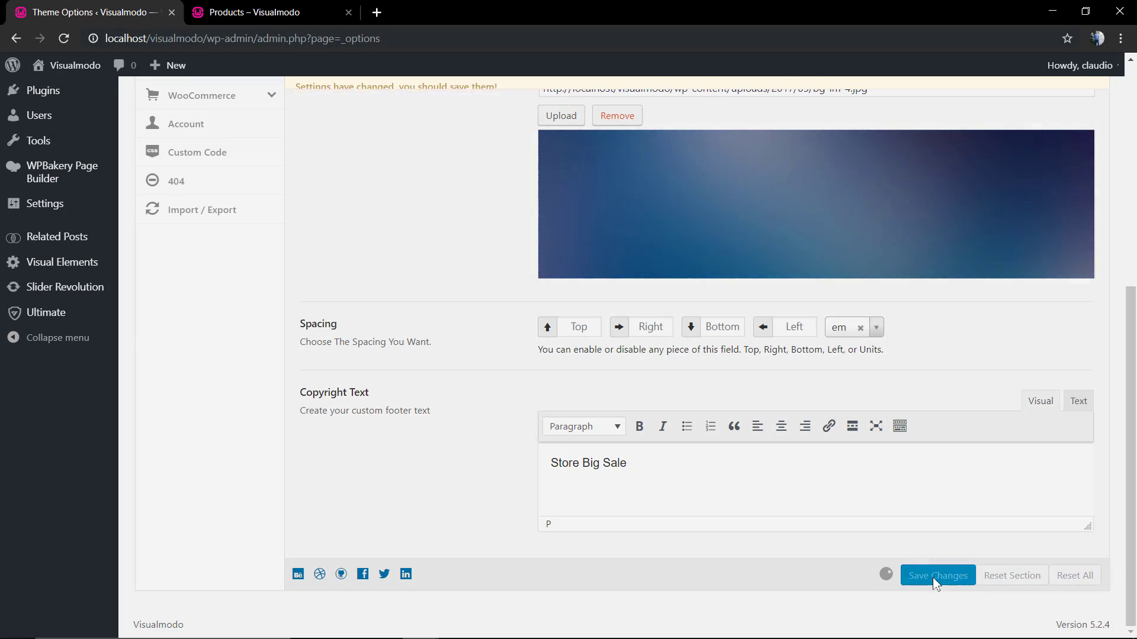
click(253, 12)
key(F5)
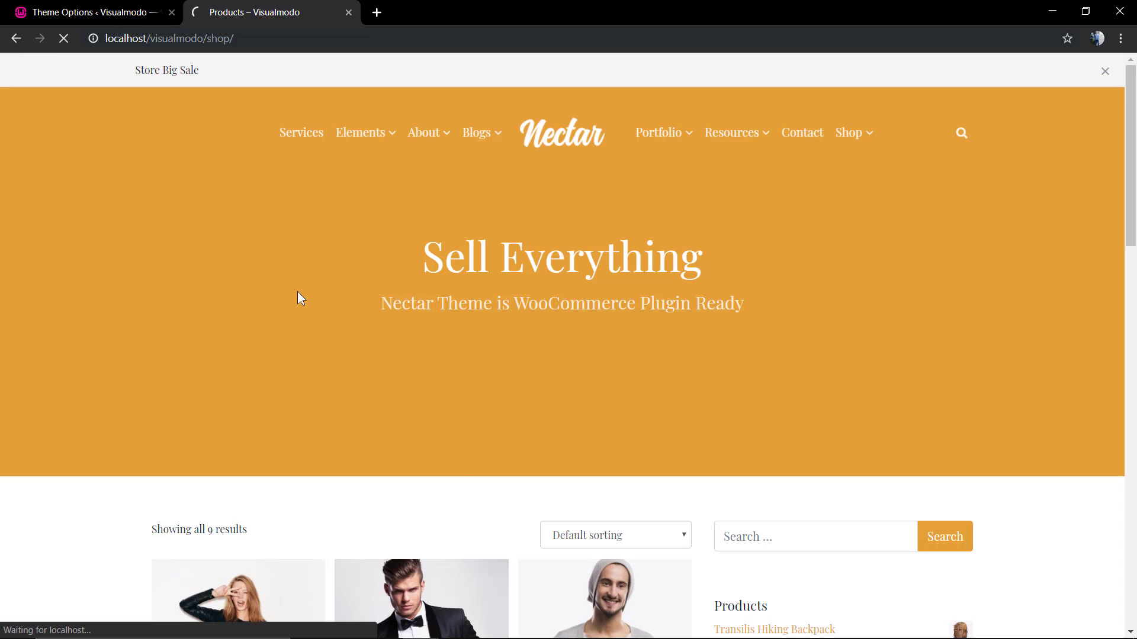
key(ctrl+shift+Tab)
scroll(573, 354, up, 6)
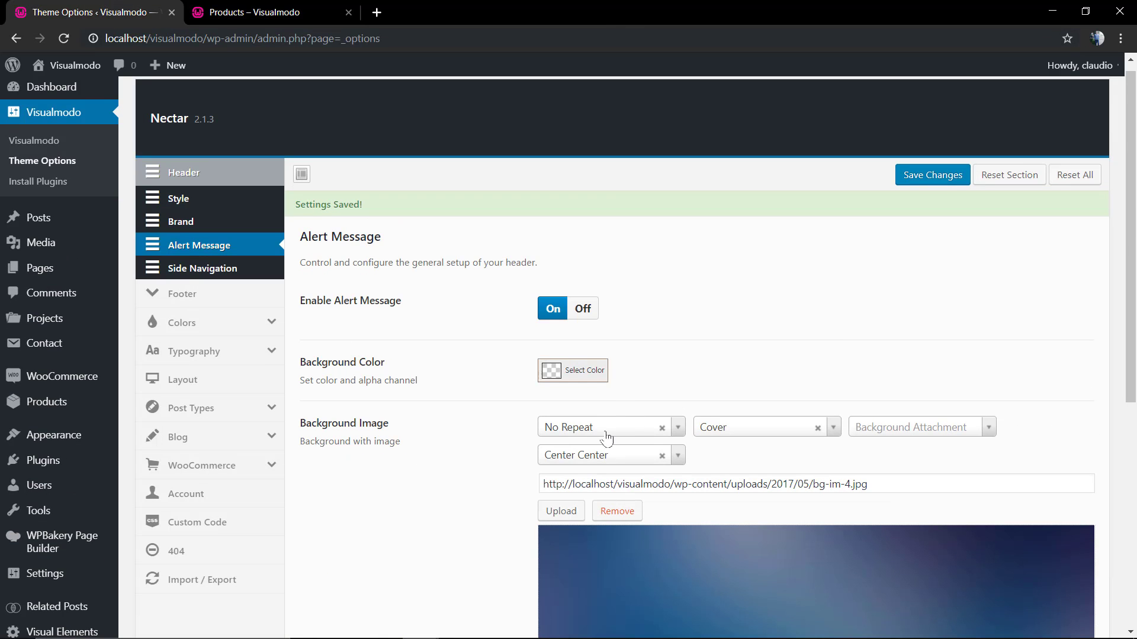
Step: Confirm the cleared colour once more, save, and preview the blue-image Store Big Sale bar
click(577, 370)
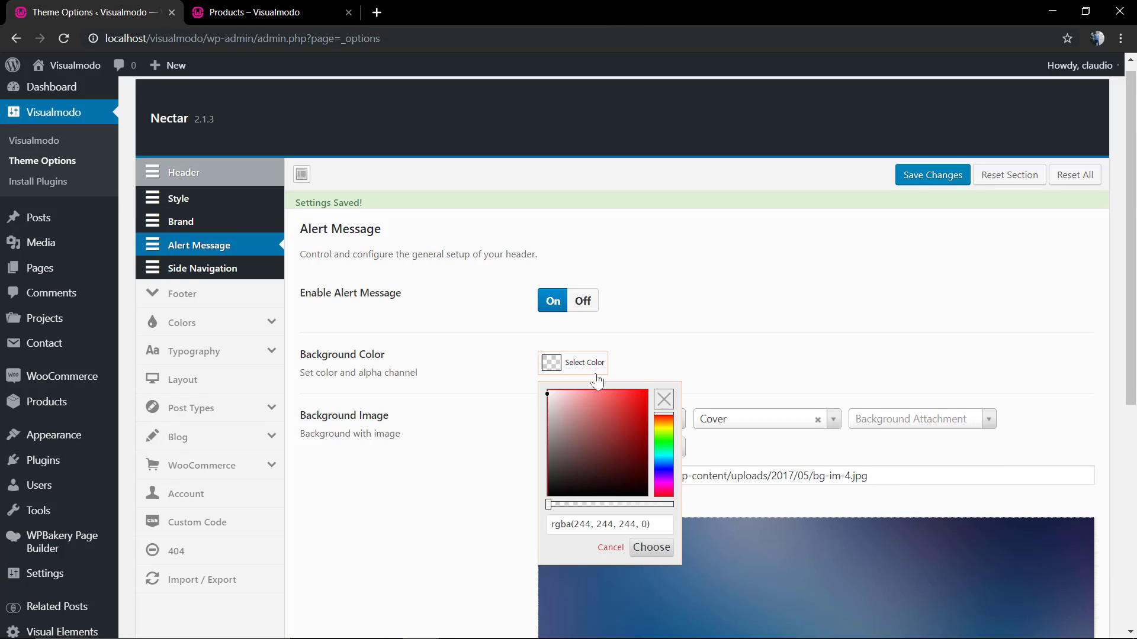
click(656, 546)
scroll(708, 365, down, 6)
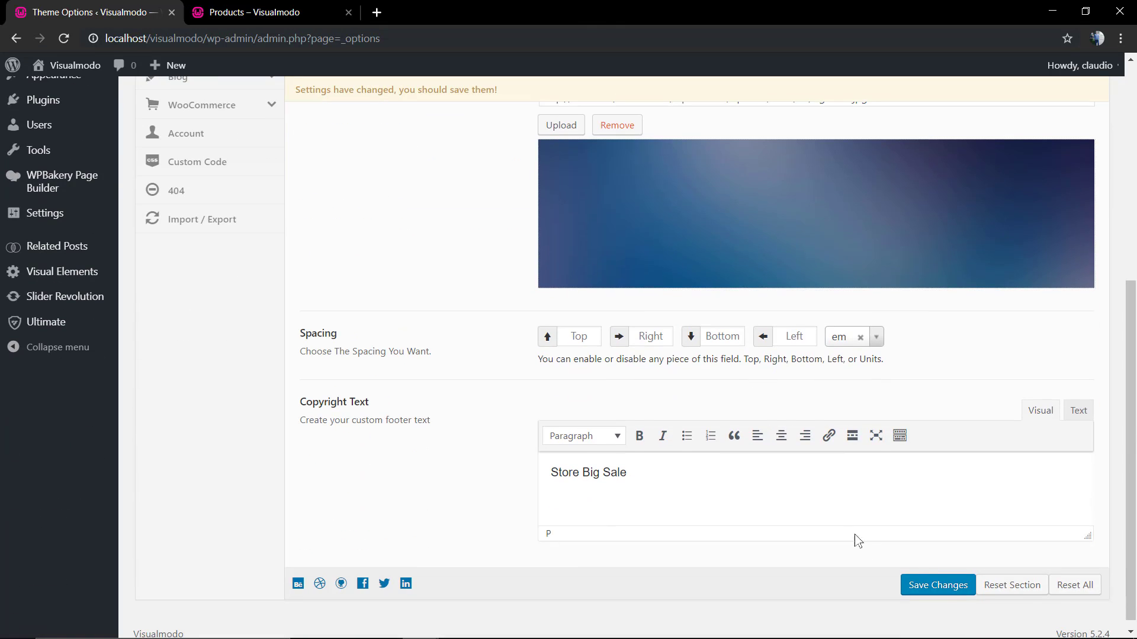
click(924, 583)
click(247, 15)
key(F5)
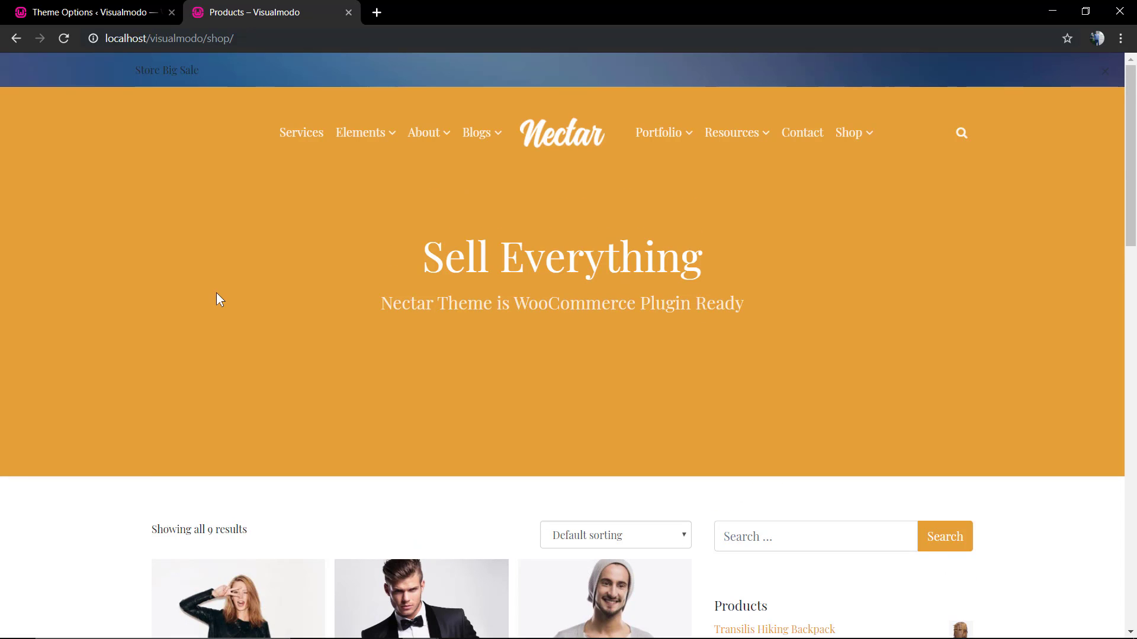
triple_click(137, 66)
click(142, 7)
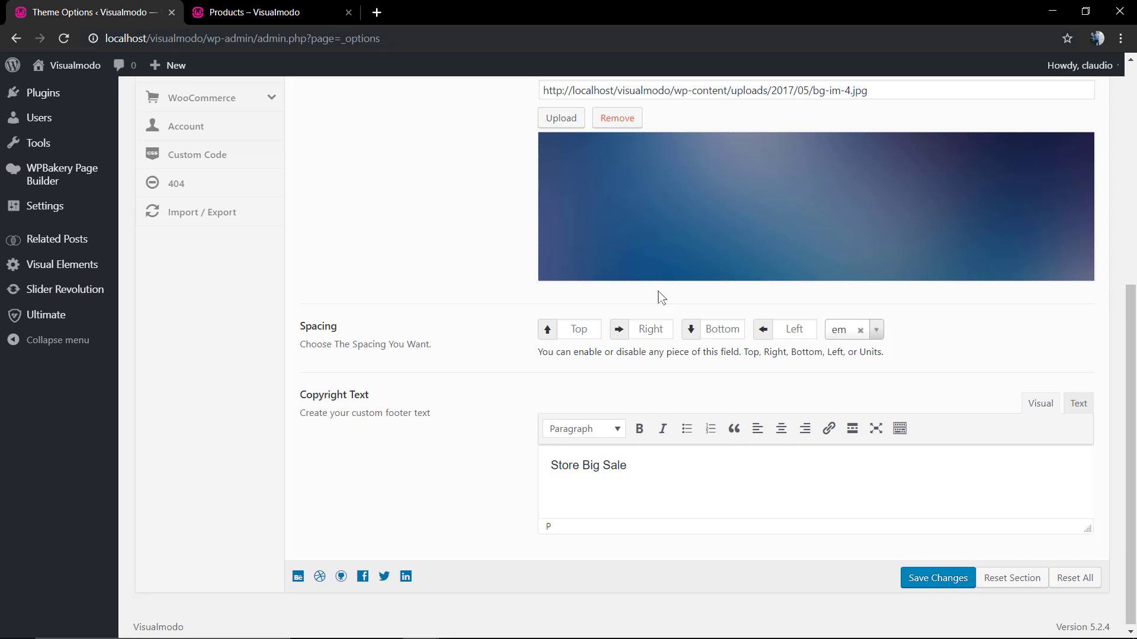
Step: Set the 'Store Big Sale' alert text colour to white, save the Nectar settings, and preview the shop page
triple_click(681, 470)
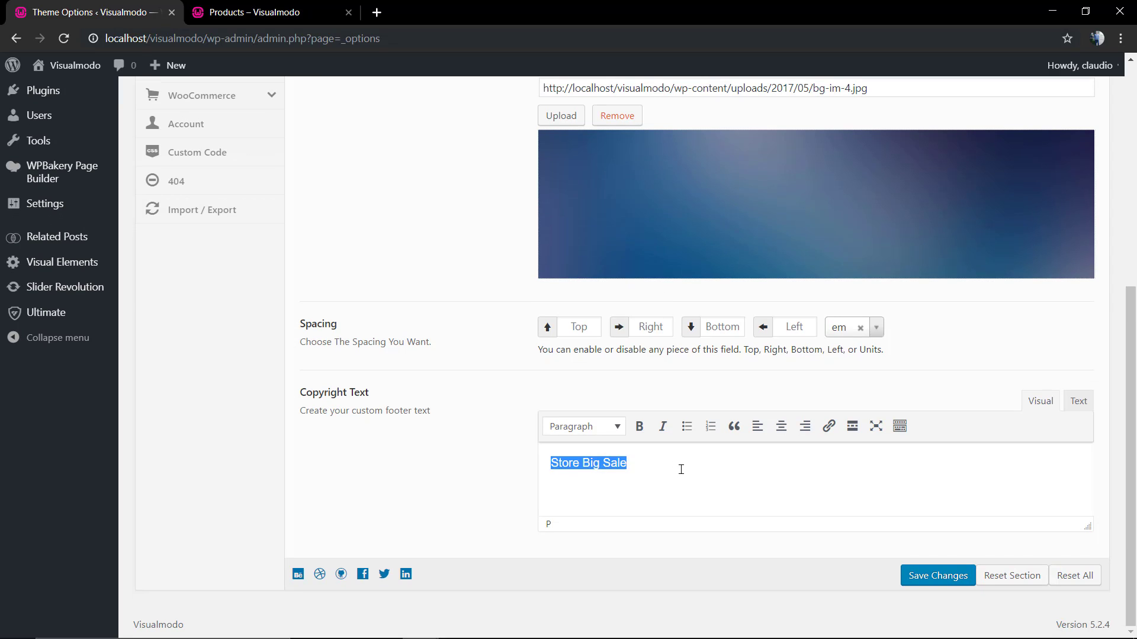
click(899, 425)
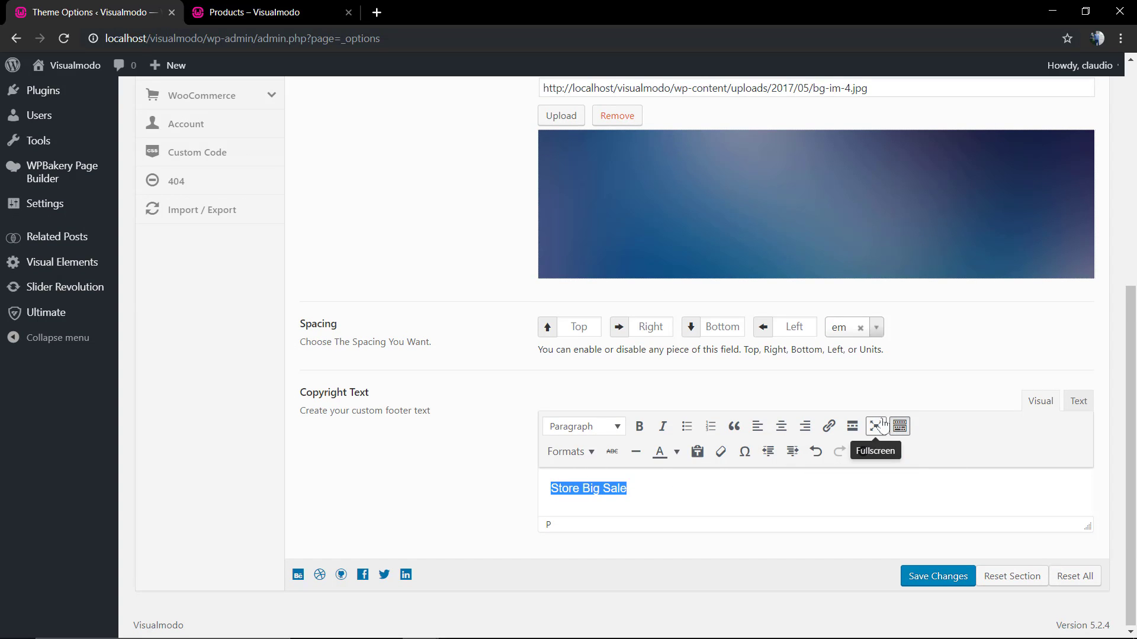
click(676, 452)
click(719, 519)
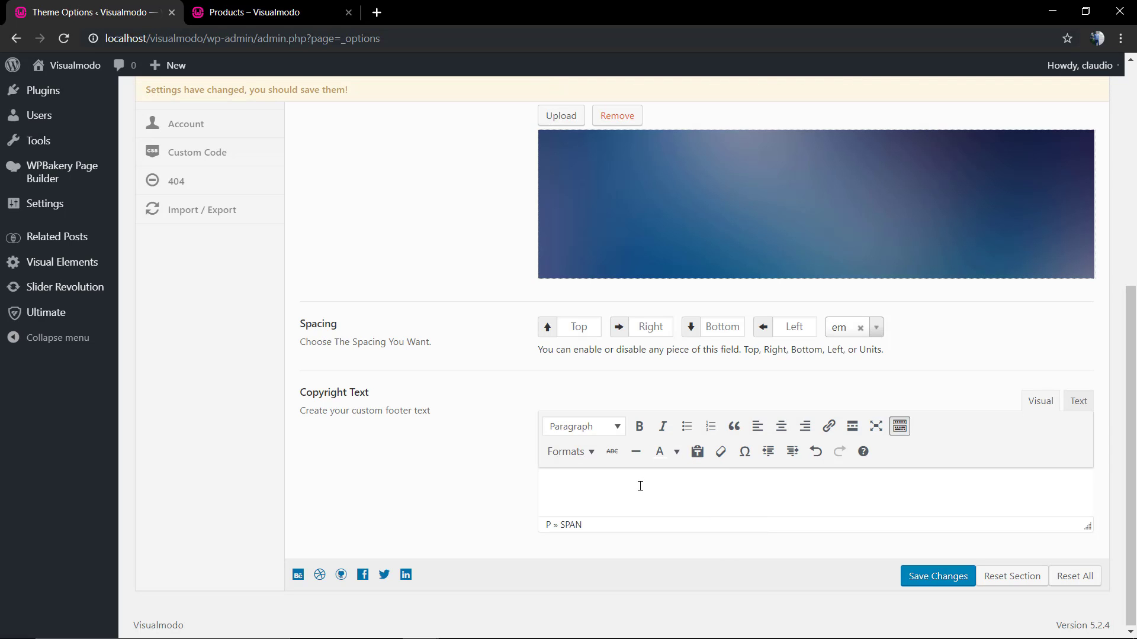
click(932, 576)
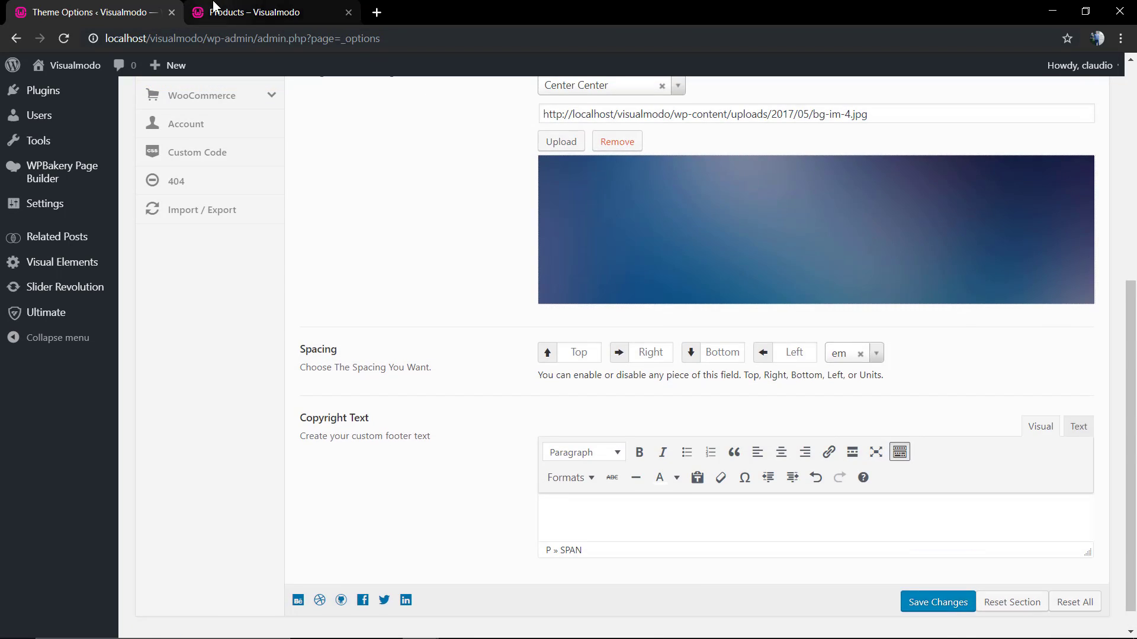
click(215, 5)
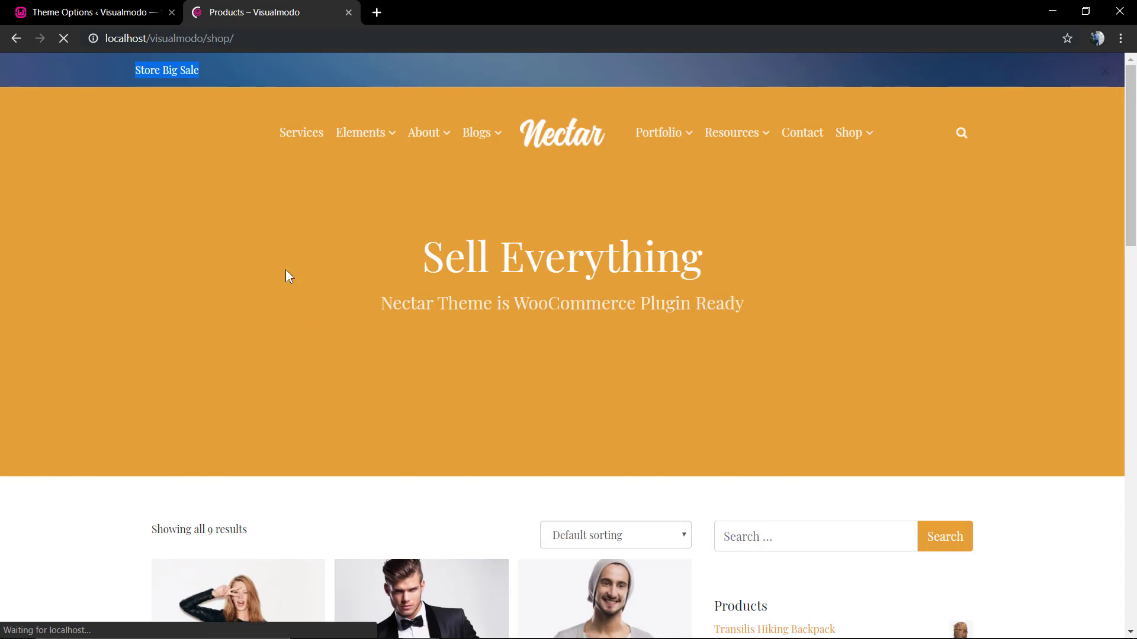